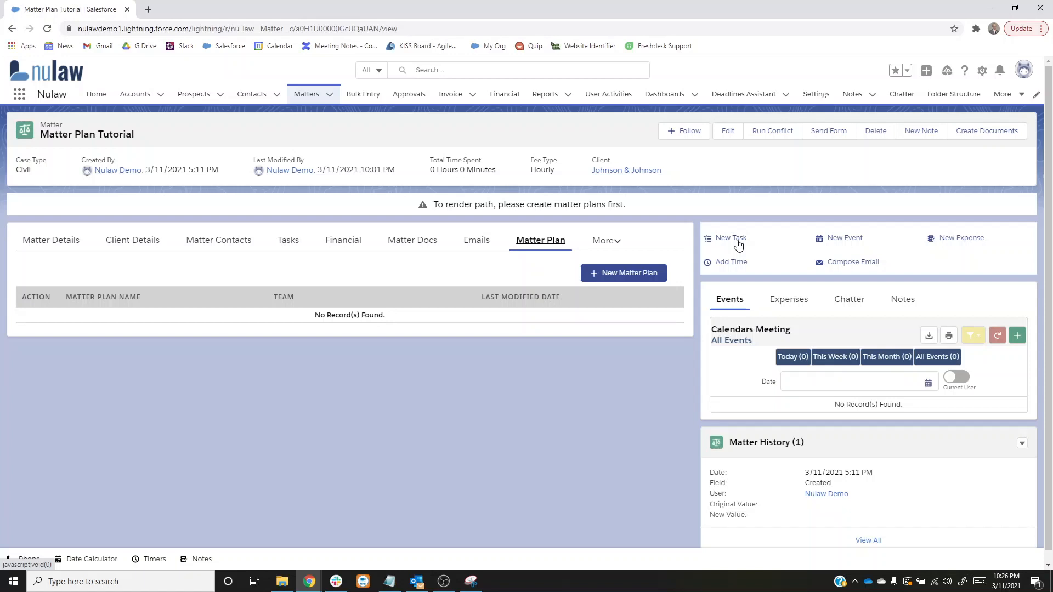
# - Start a new matter plan based on Another Milestone Item, keep the Burch Team, and continue to the milestones
pyautogui.click(625, 273)
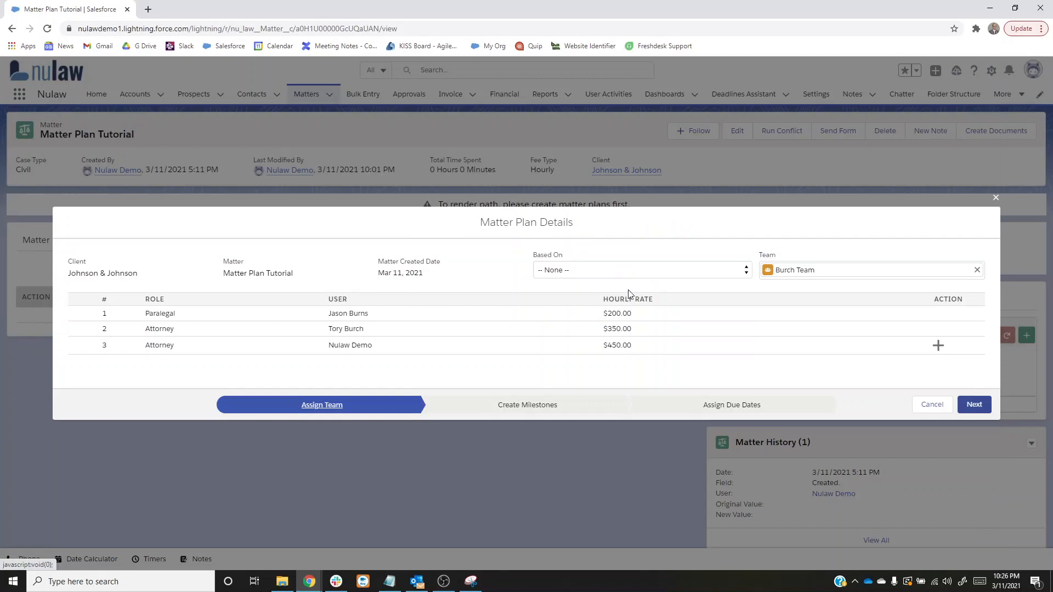
pyautogui.click(568, 272)
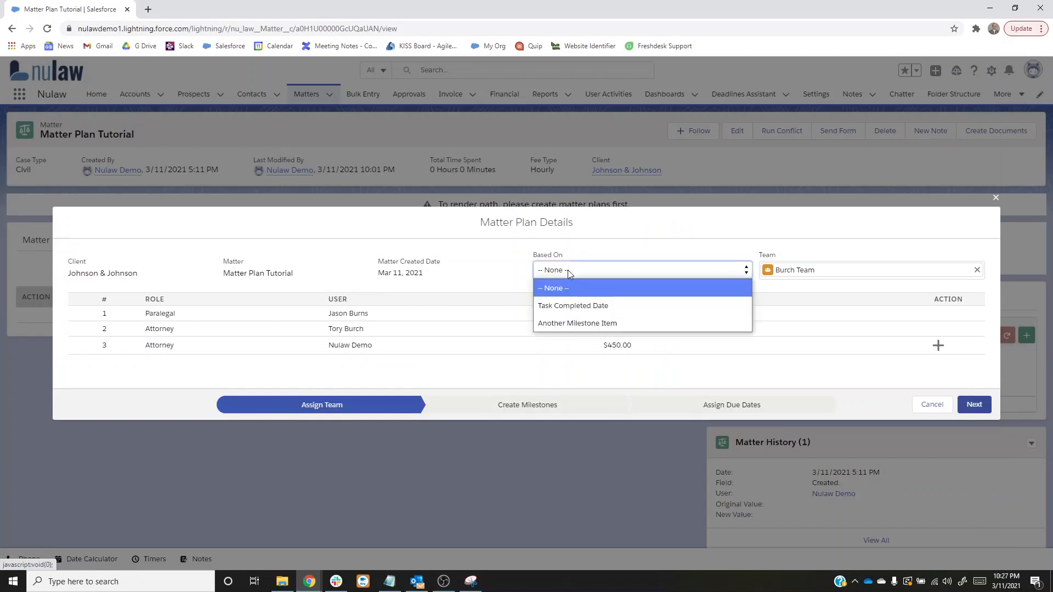
pyautogui.click(574, 323)
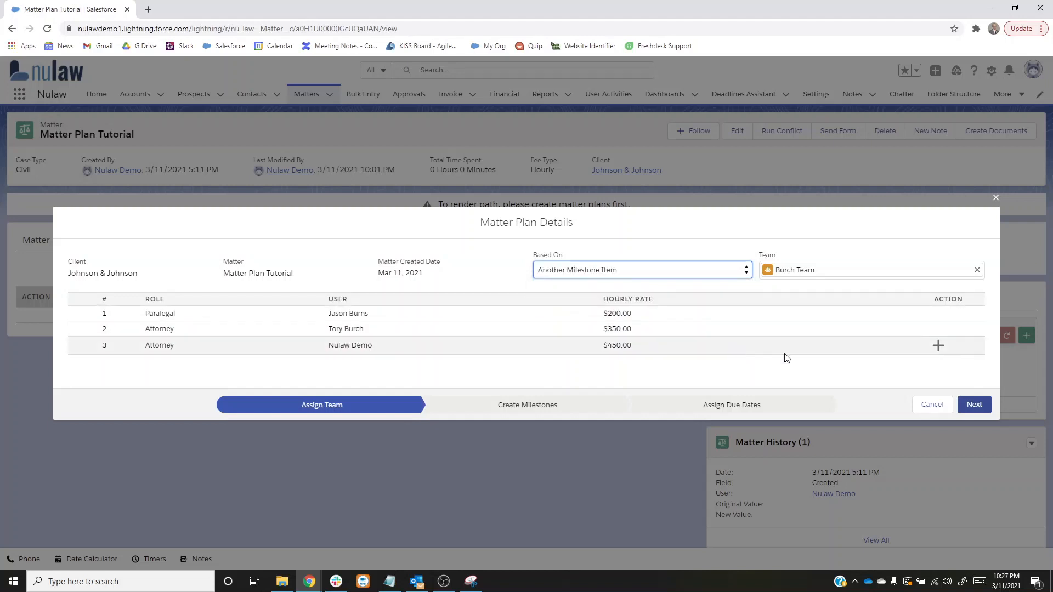
pyautogui.click(976, 404)
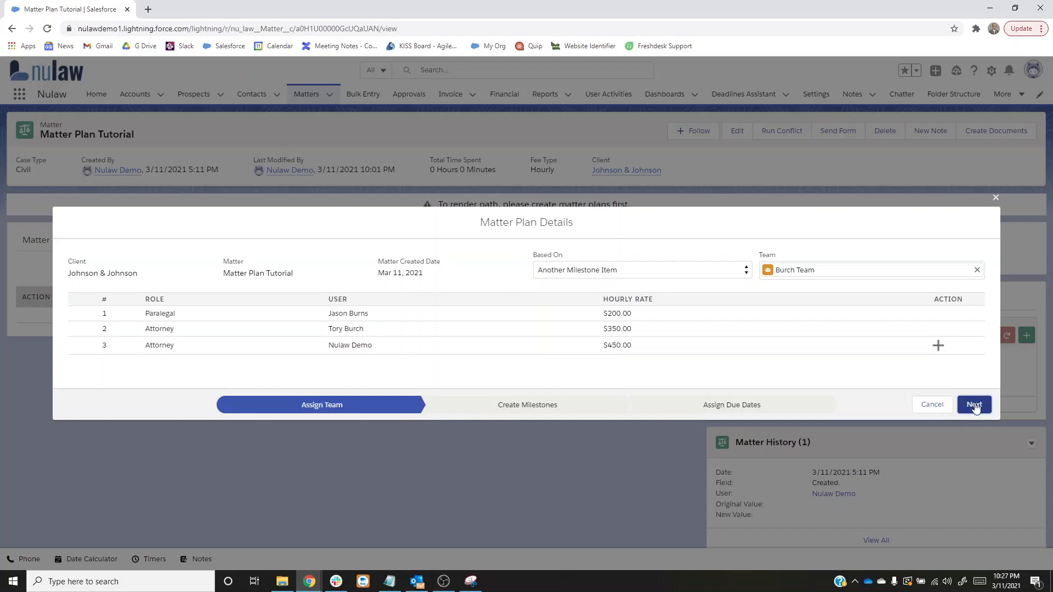
pyautogui.click(610, 396)
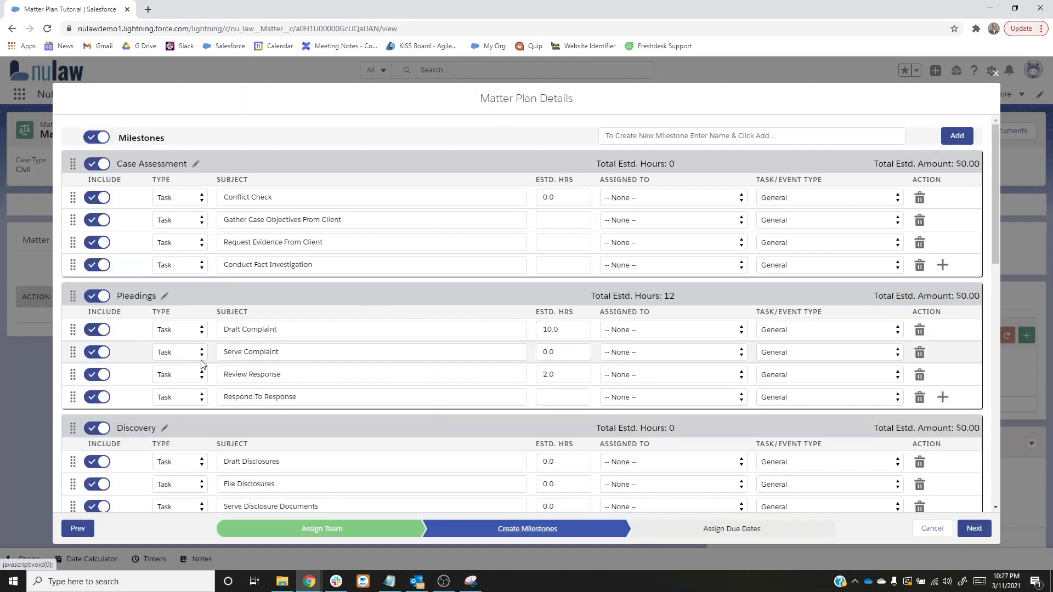
# - Exclude the Discovery, Mediation, Settlement, Trial and Appeal milestones from the matter plan
pyautogui.click(99, 428)
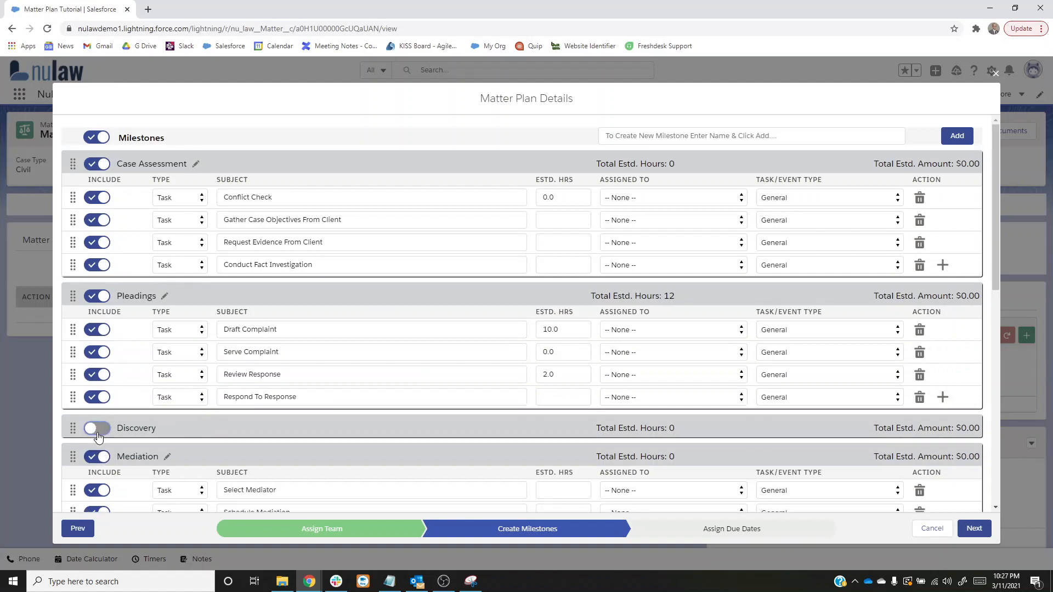
pyautogui.scroll(-1, 101, 428)
pyautogui.click(104, 409)
pyautogui.scroll(-2, 104, 408)
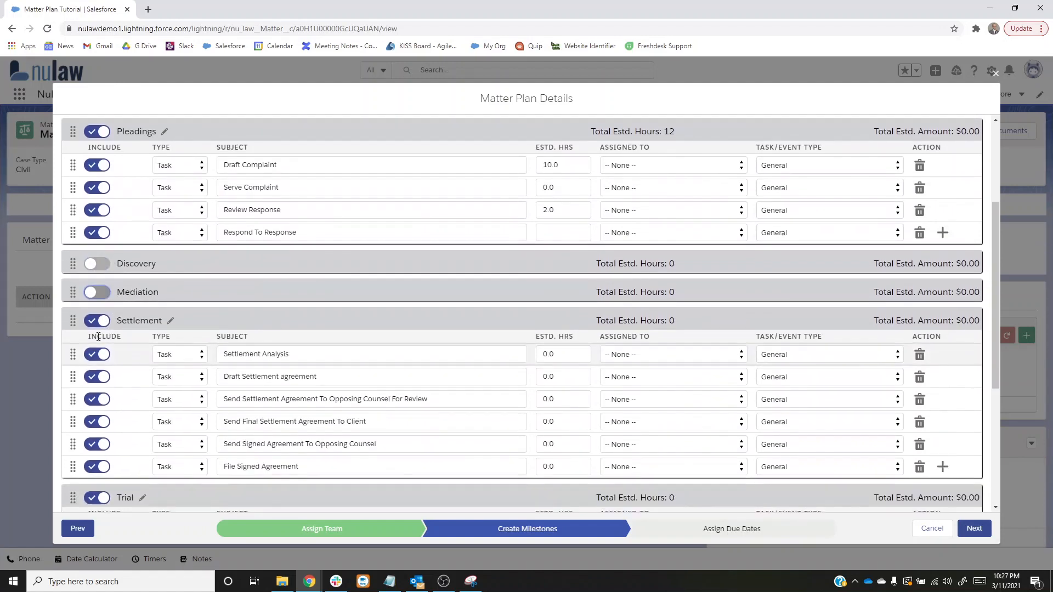
pyautogui.click(98, 316)
pyautogui.click(97, 348)
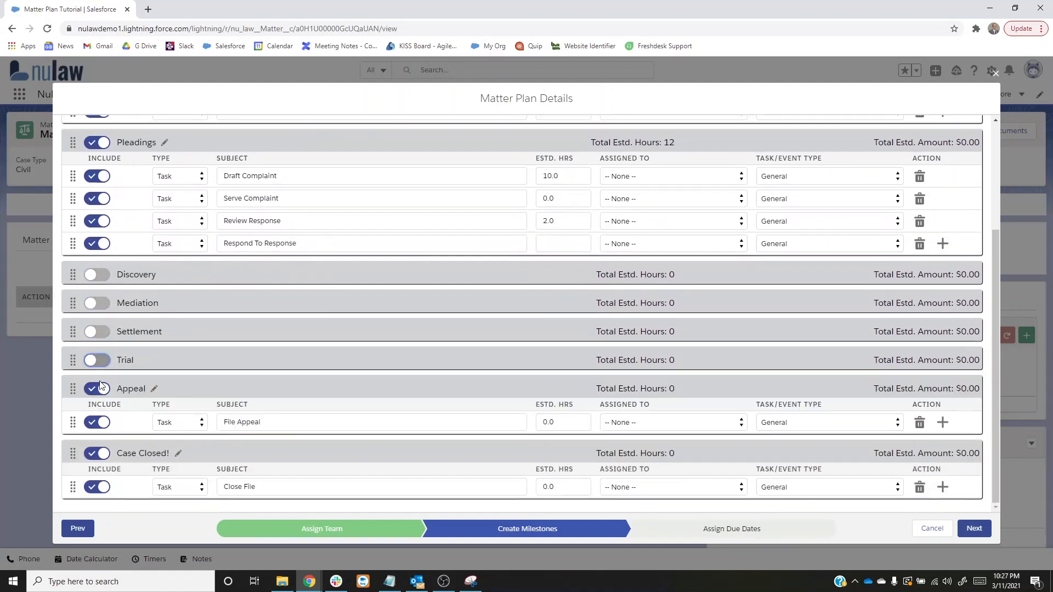
pyautogui.click(101, 386)
pyautogui.scroll(3, 321, 440)
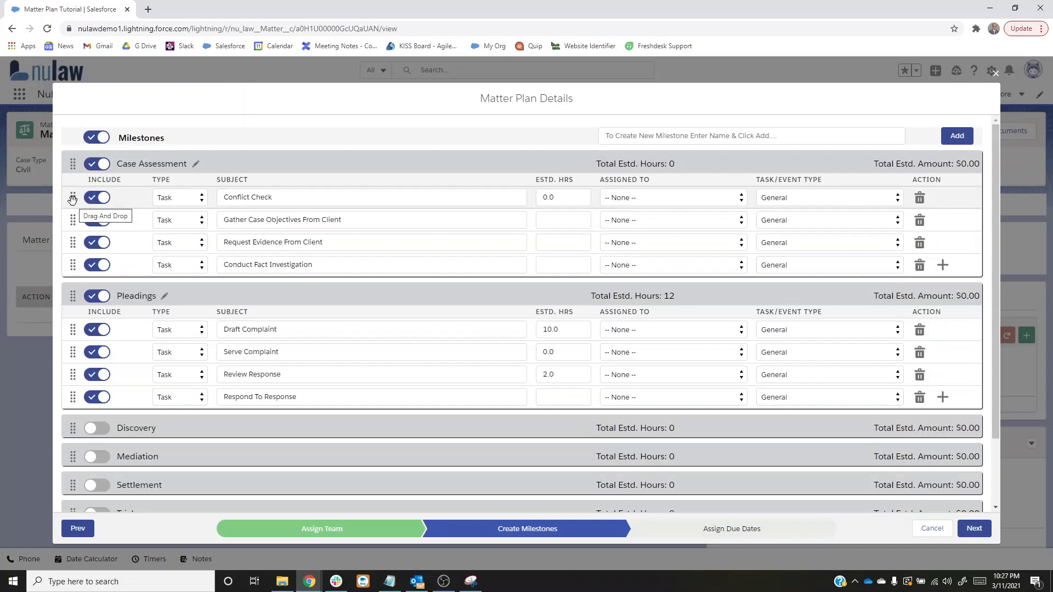
pyautogui.moveTo(73, 200)
pyautogui.mouseDown()
pyautogui.moveTo(71, 221)
pyautogui.moveTo(72, 194)
pyautogui.mouseUp()
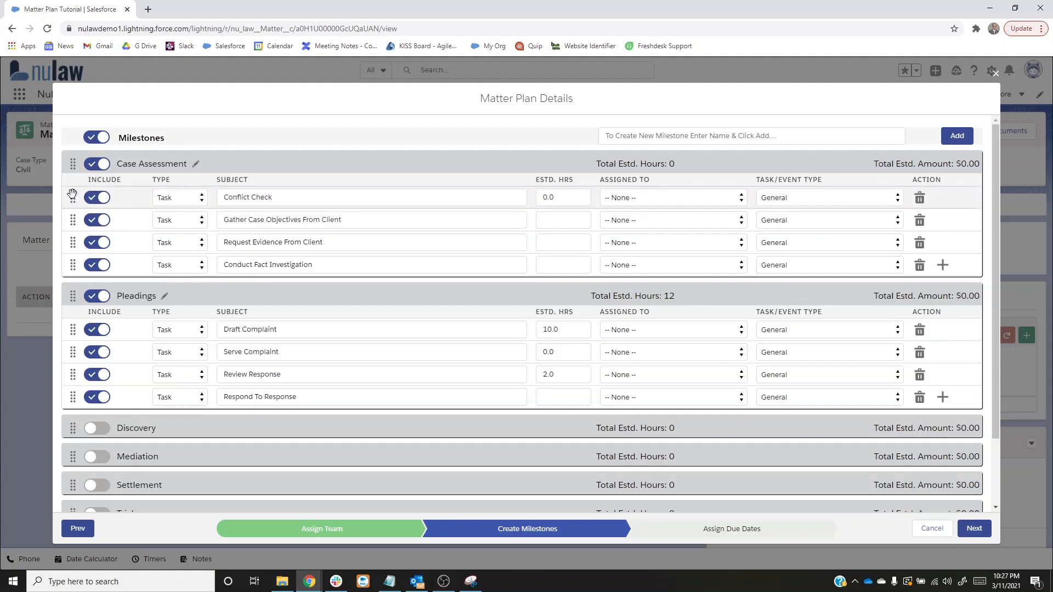
# - Set estimated hours to 2 for Gather Case Objectives, 3 for Request Evidence, 4 for Conduct Fact Investigation and 5 for Respond To Response
pyautogui.click(547, 225)
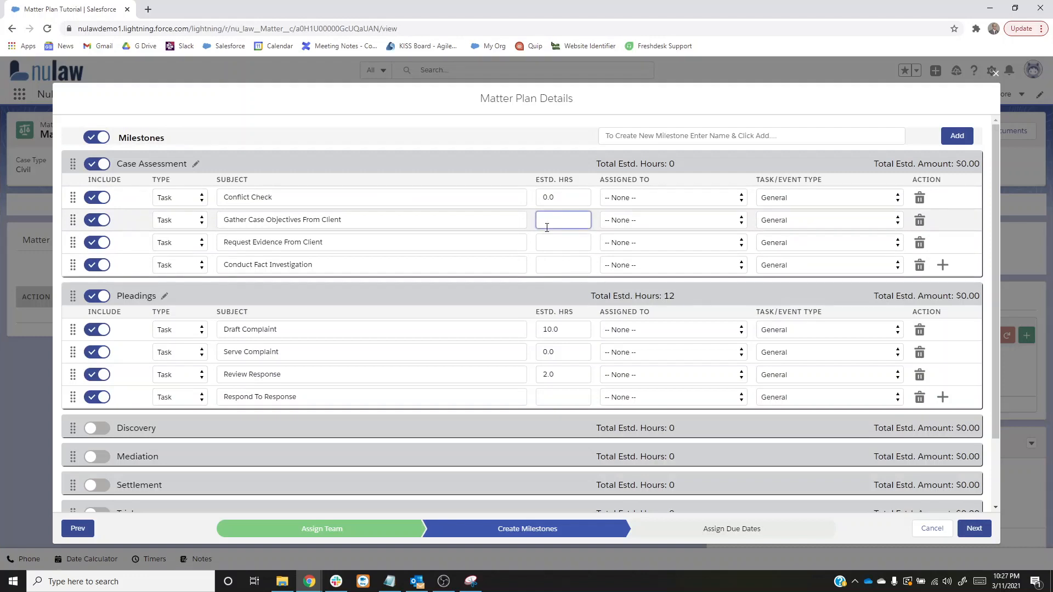
pyautogui.write('2')
pyautogui.click(546, 240)
pyautogui.write('3')
pyautogui.click(554, 263)
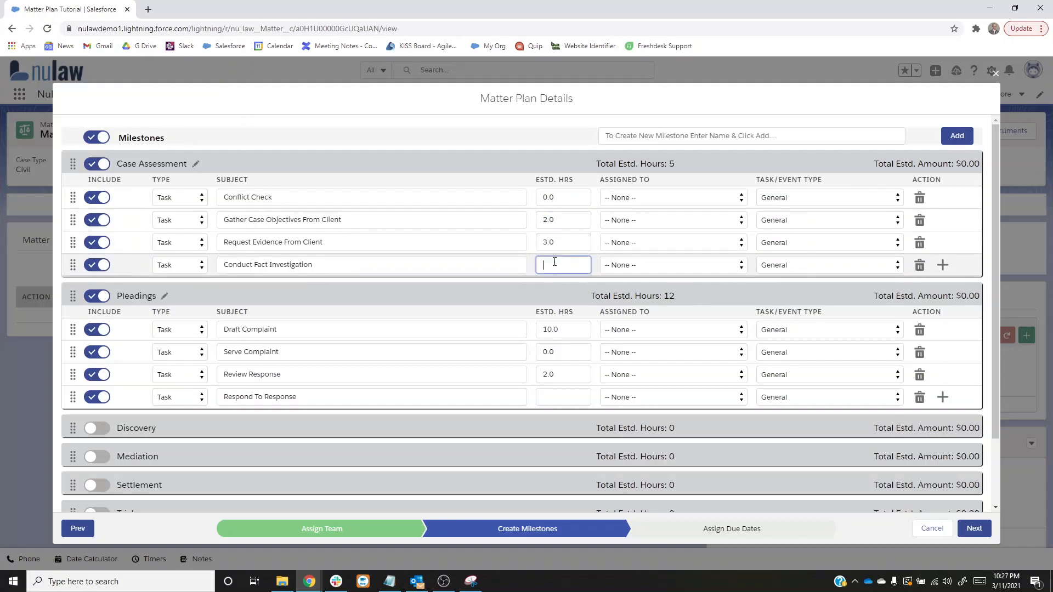
pyautogui.write('4')
pyautogui.click(557, 393)
pyautogui.write('5')
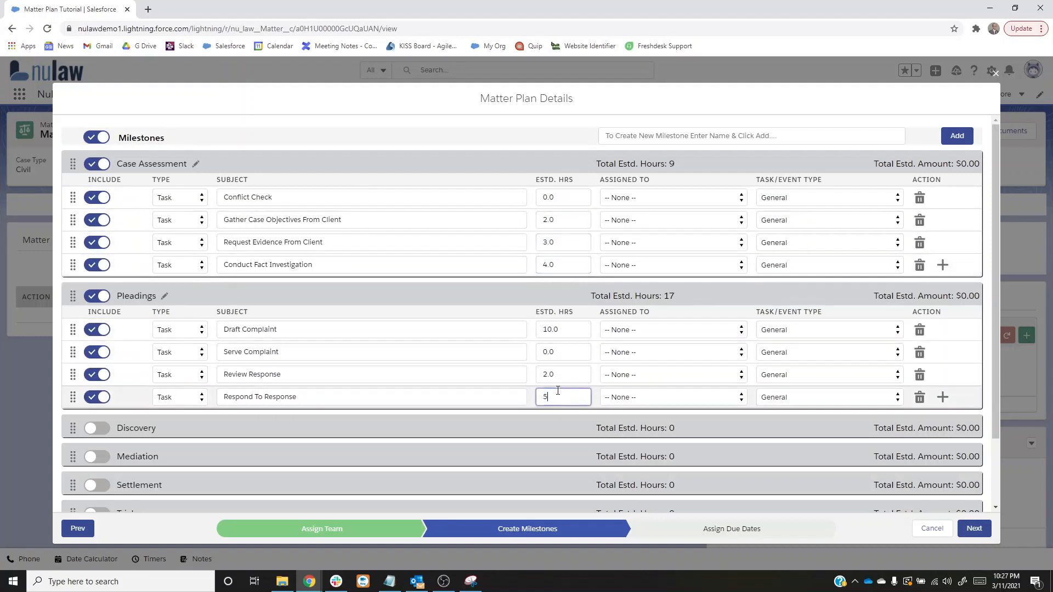
# - Assign Conflict Check and Request Evidence From Client to the paralegal, and the other two Case Assessment tasks to the first-listed attorney
pyautogui.click(634, 198)
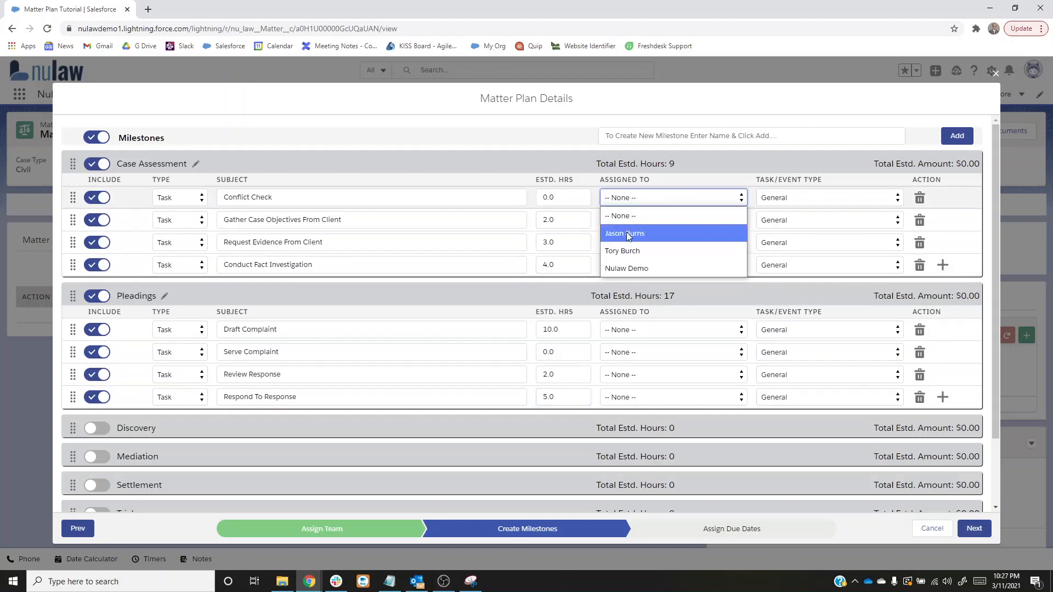
pyautogui.click(628, 235)
pyautogui.click(631, 220)
pyautogui.click(625, 268)
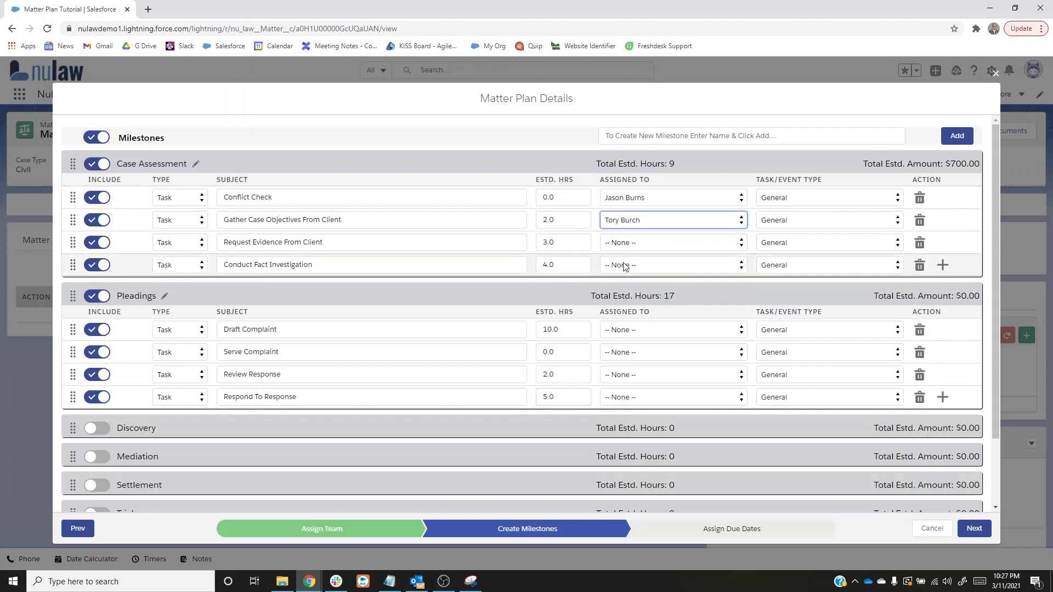
pyautogui.click(624, 267)
pyautogui.click(625, 318)
pyautogui.click(619, 243)
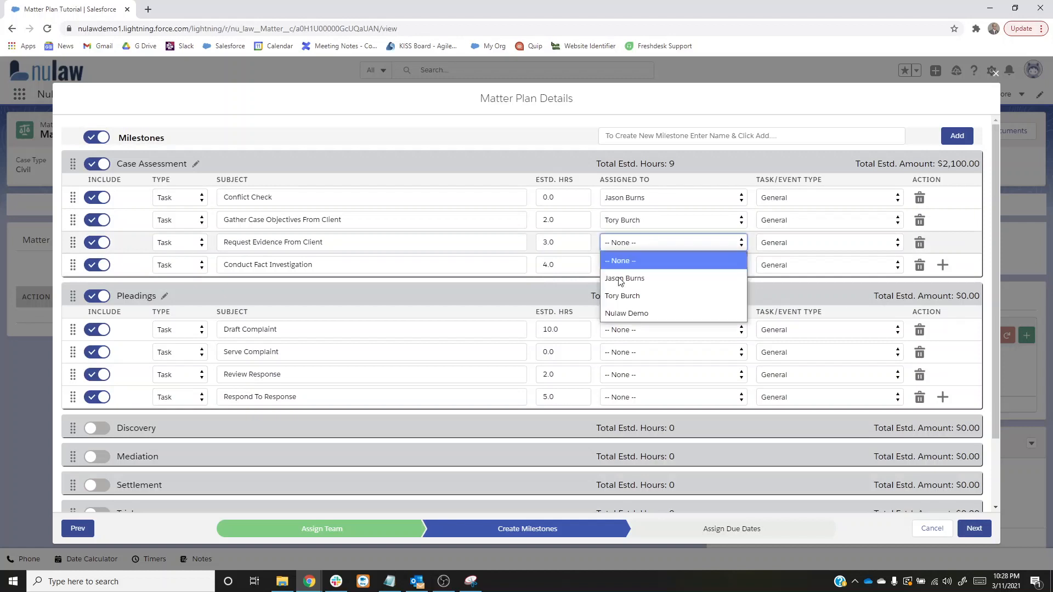
pyautogui.click(619, 279)
# - In Pleadings, assign Draft Complaint to the paralegal, Serve Complaint to Nulaw Demo, and Review Response to the first-listed attorney
pyautogui.click(624, 328)
pyautogui.click(628, 348)
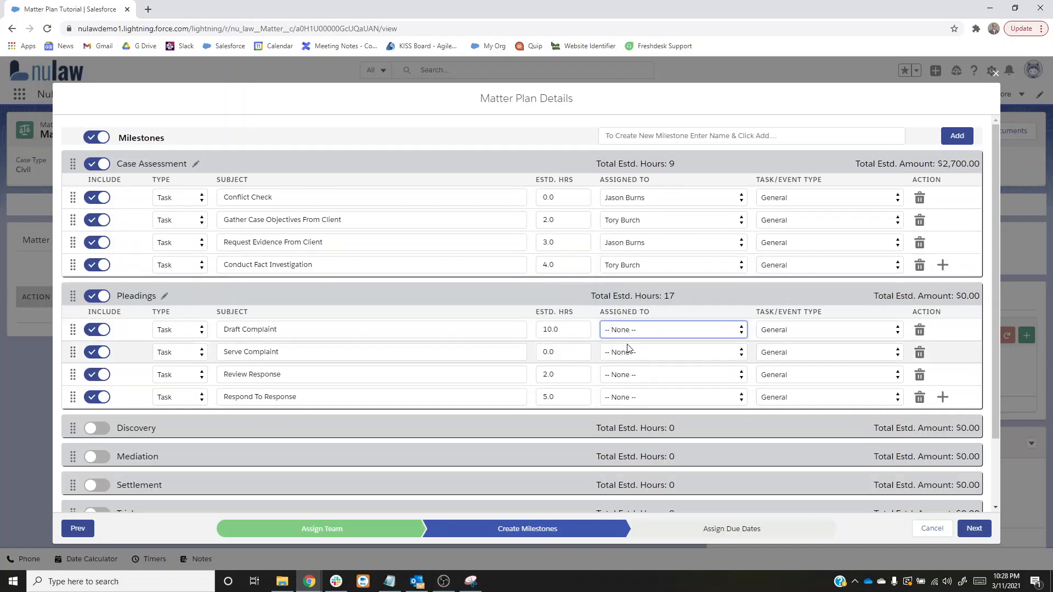
pyautogui.click(626, 333)
pyautogui.click(626, 368)
pyautogui.click(619, 353)
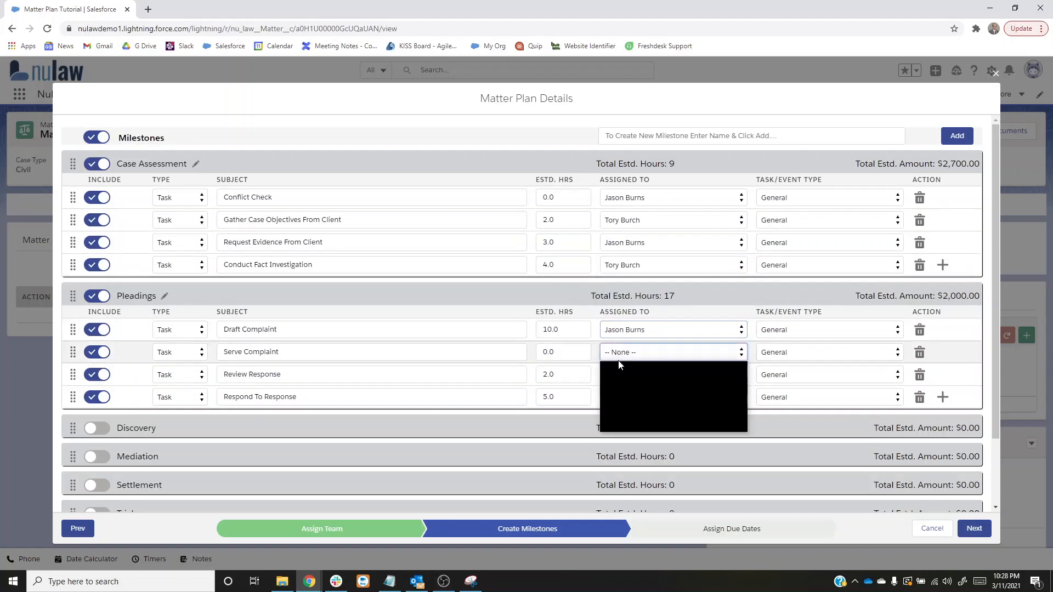
pyautogui.click(632, 422)
pyautogui.click(619, 377)
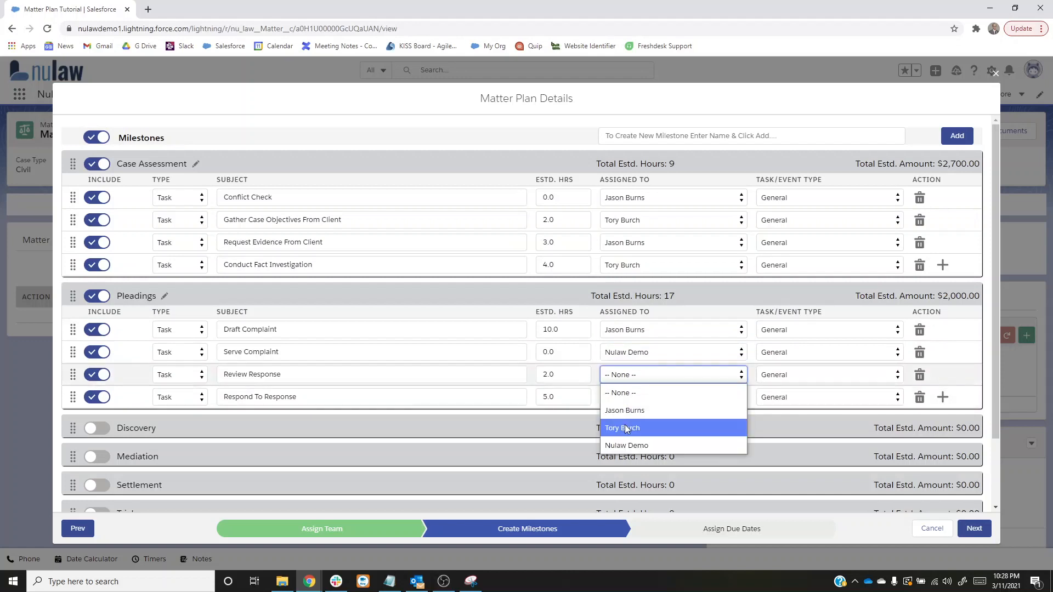
pyautogui.click(627, 428)
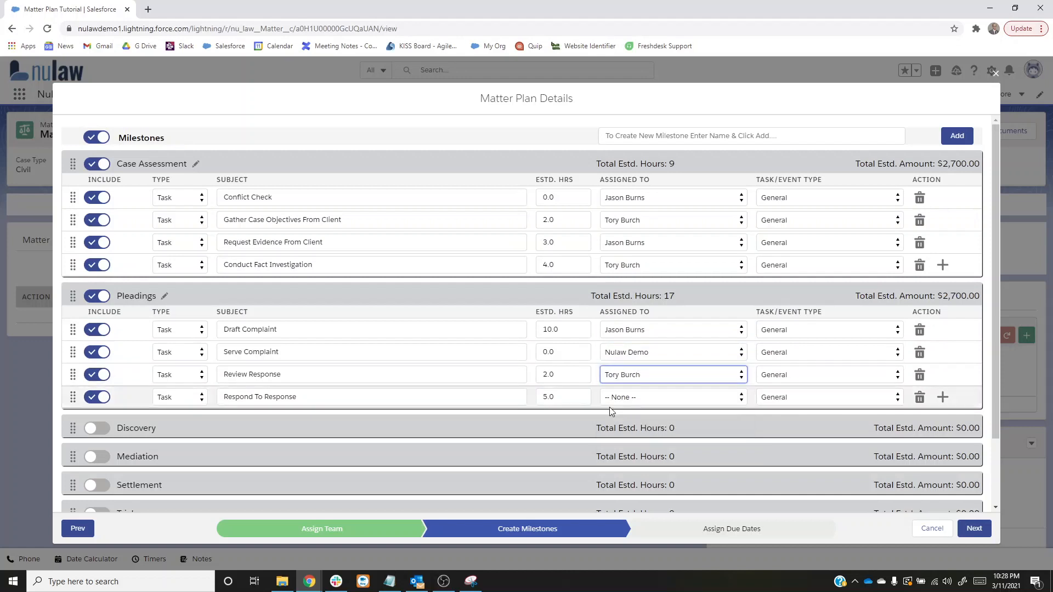
# - Change the Respond To Response item into an Event with the subject "Meeting with client" and assign it to the paralegal
pyautogui.click(182, 399)
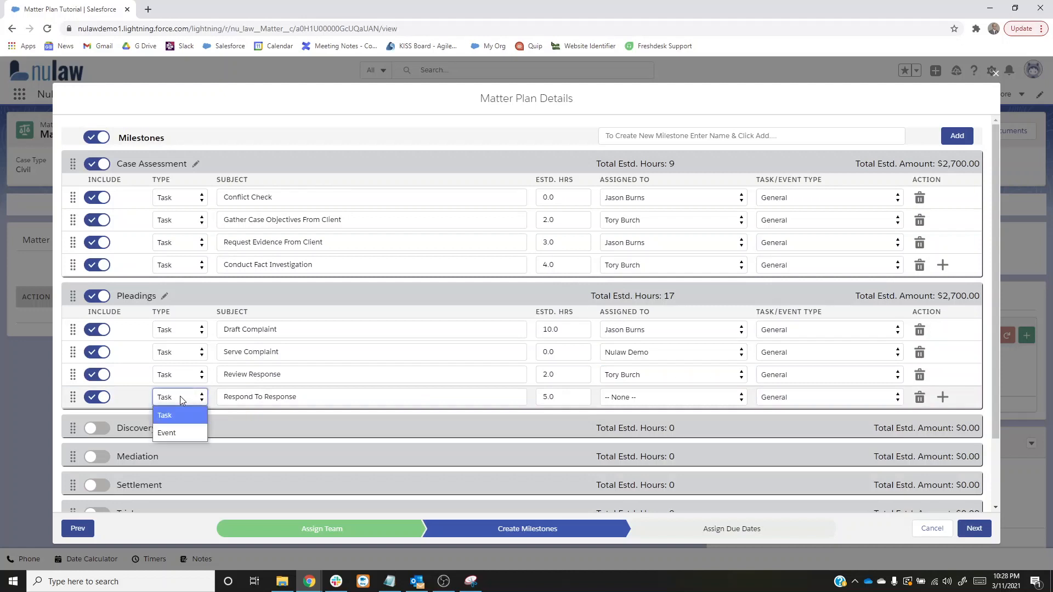
pyautogui.click(168, 433)
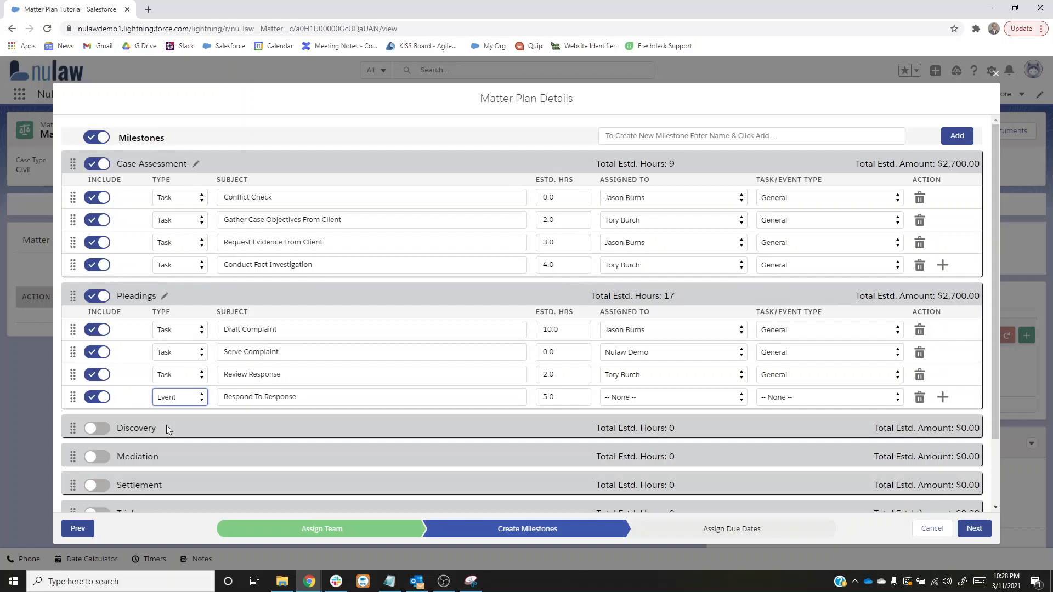
pyautogui.click(291, 399)
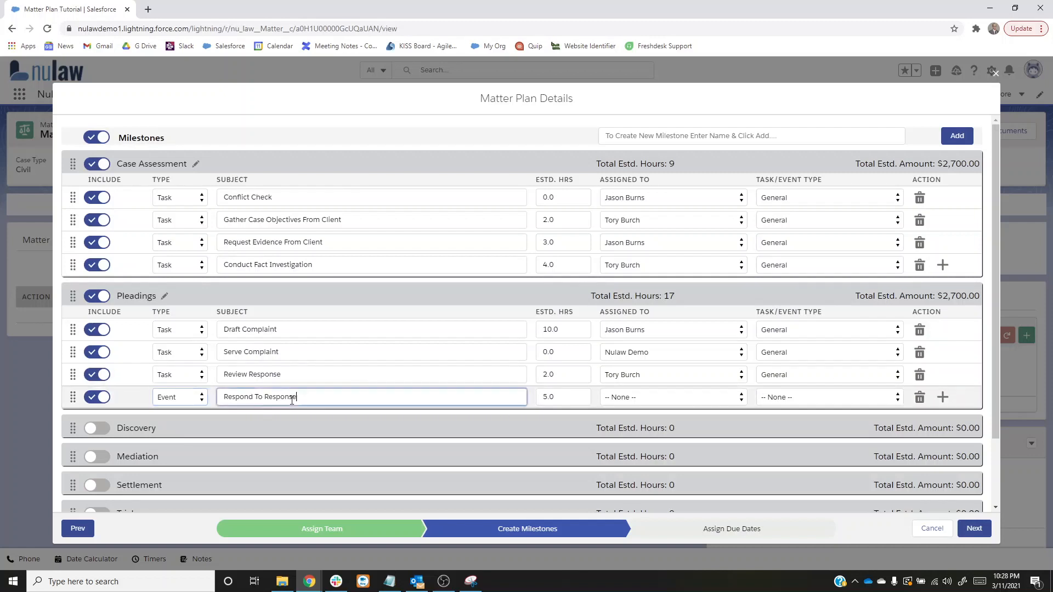
pyautogui.moveTo(292, 400); pyautogui.dragTo(191, 395)
pyautogui.write('Mee')
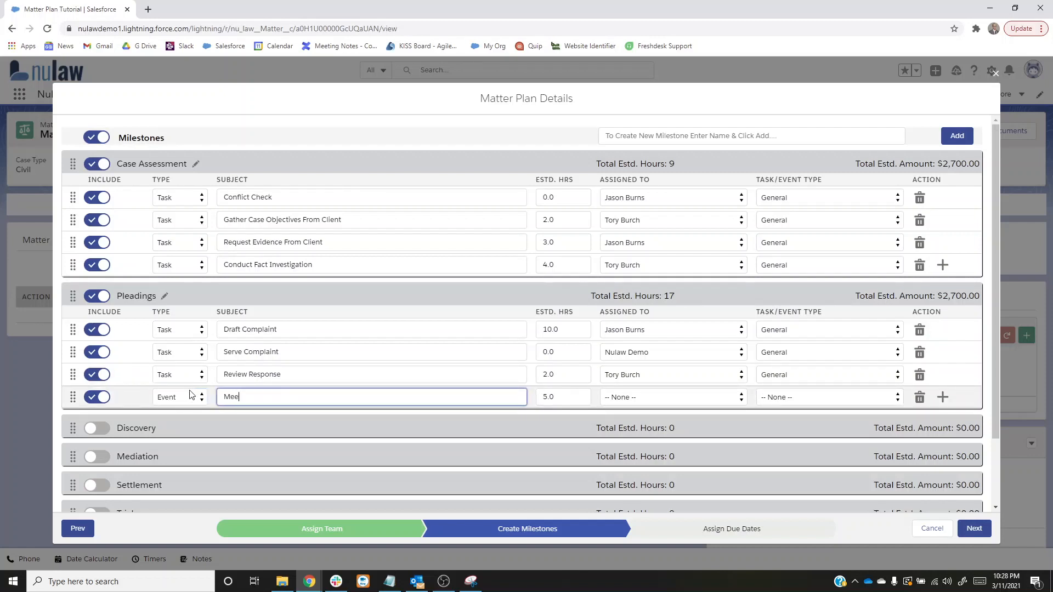
pyautogui.write('t;i;')
pyautogui.write('ing with client')
pyautogui.click(673, 397)
pyautogui.click(693, 432)
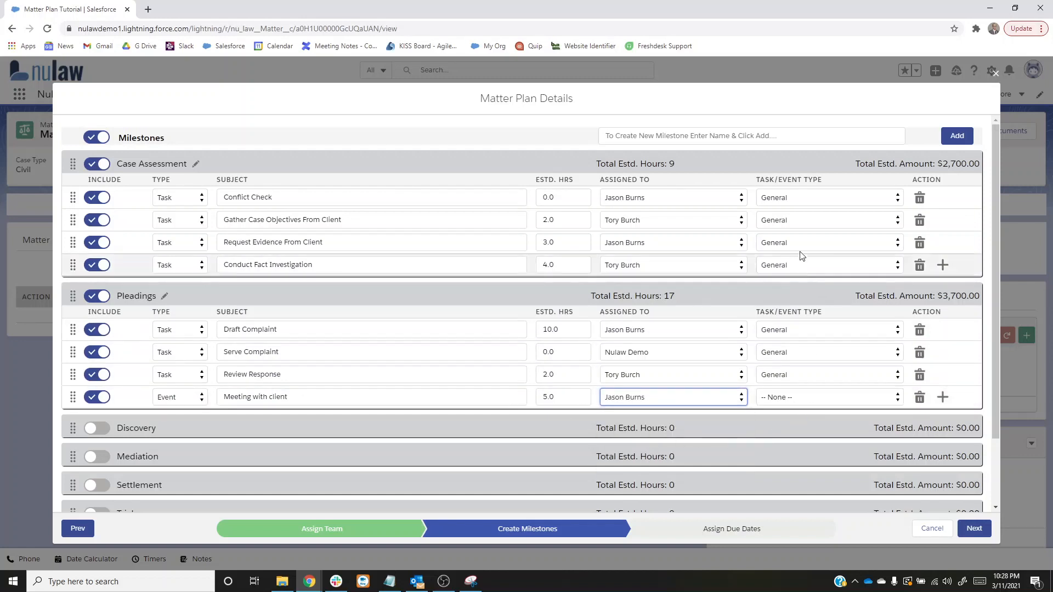
# - Set the task type of Conflict Check to Fact Investigation and the event type of Meeting with client to Meeting
pyautogui.click(785, 197)
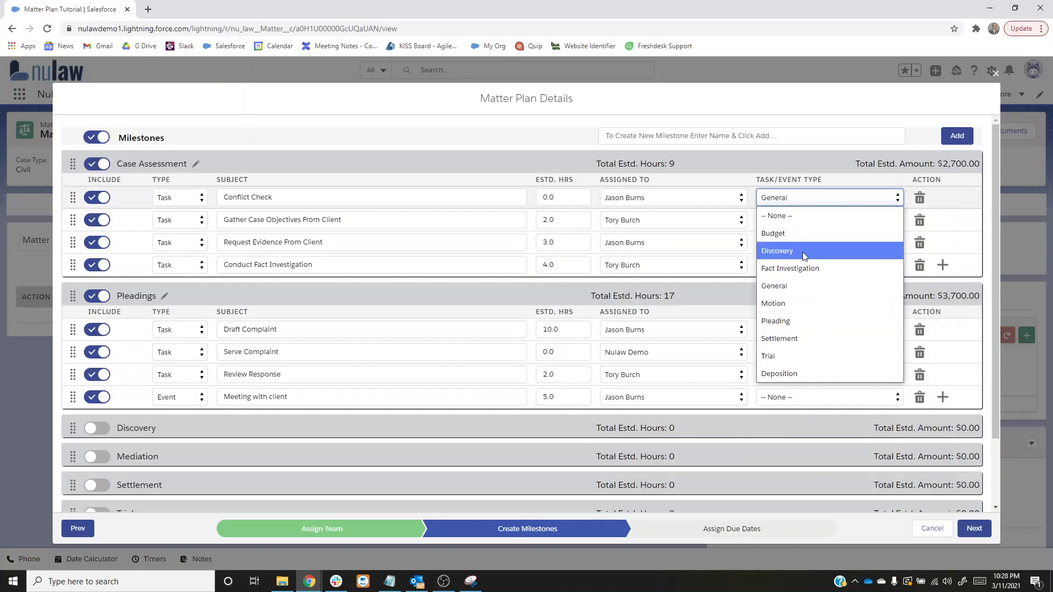
pyautogui.click(789, 271)
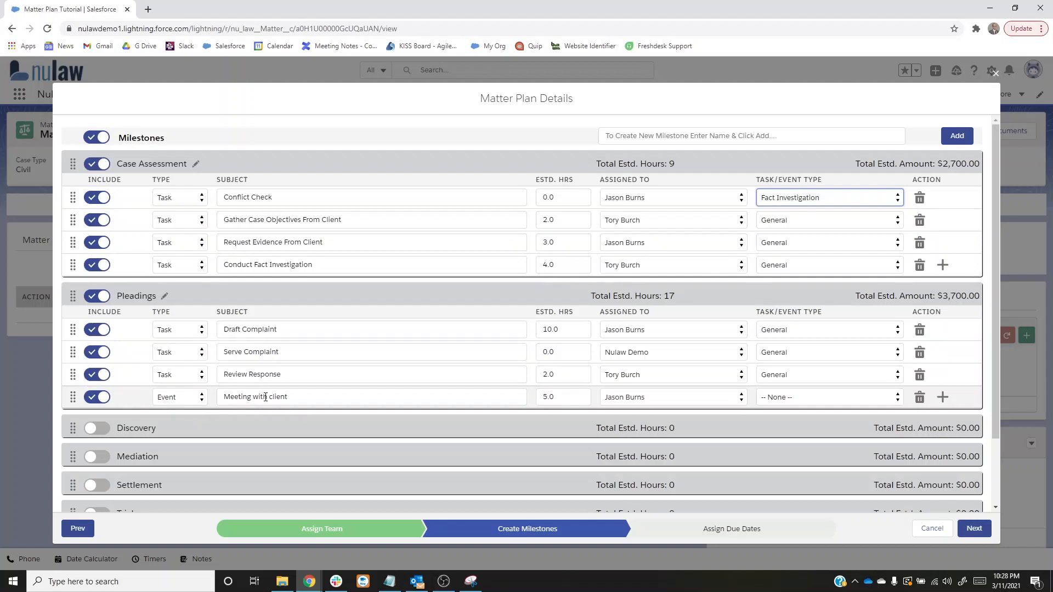
pyautogui.click(789, 397)
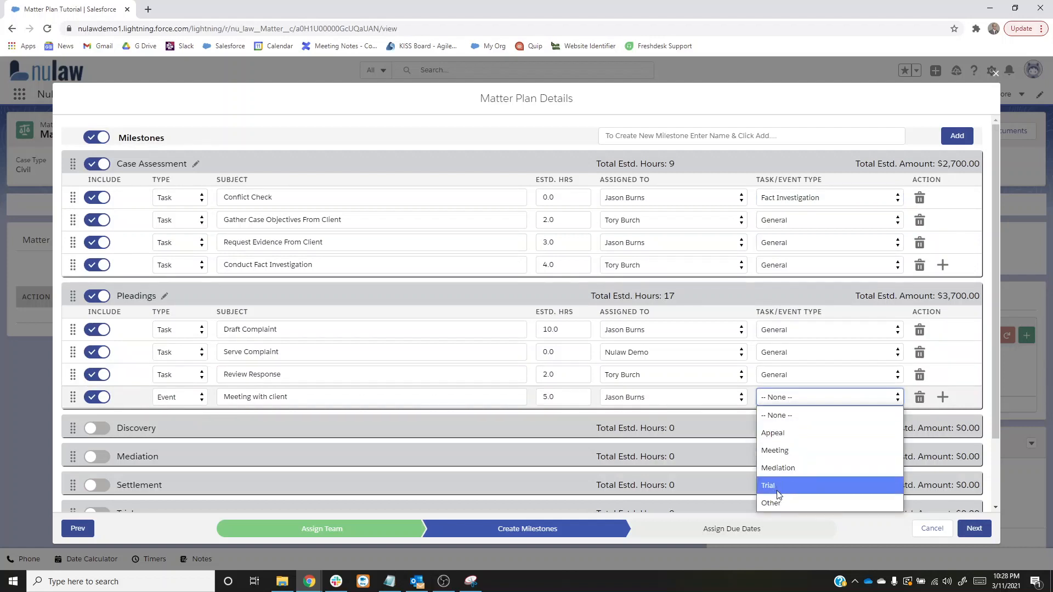
pyautogui.click(785, 453)
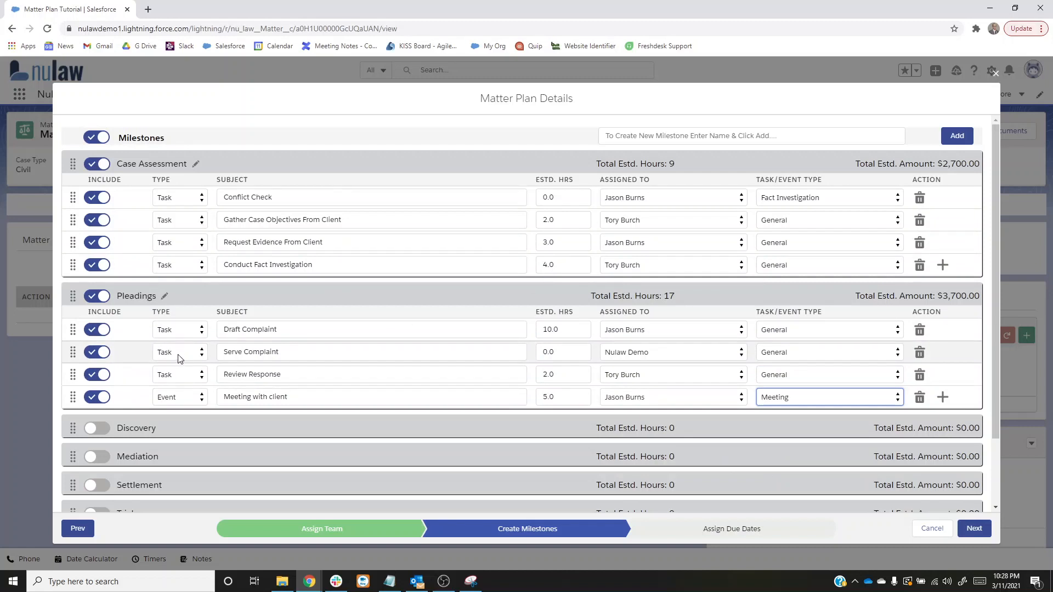
# - Continue to the due dates and set the Conflict Check date to Mar 12, 2021
pyautogui.click(979, 535)
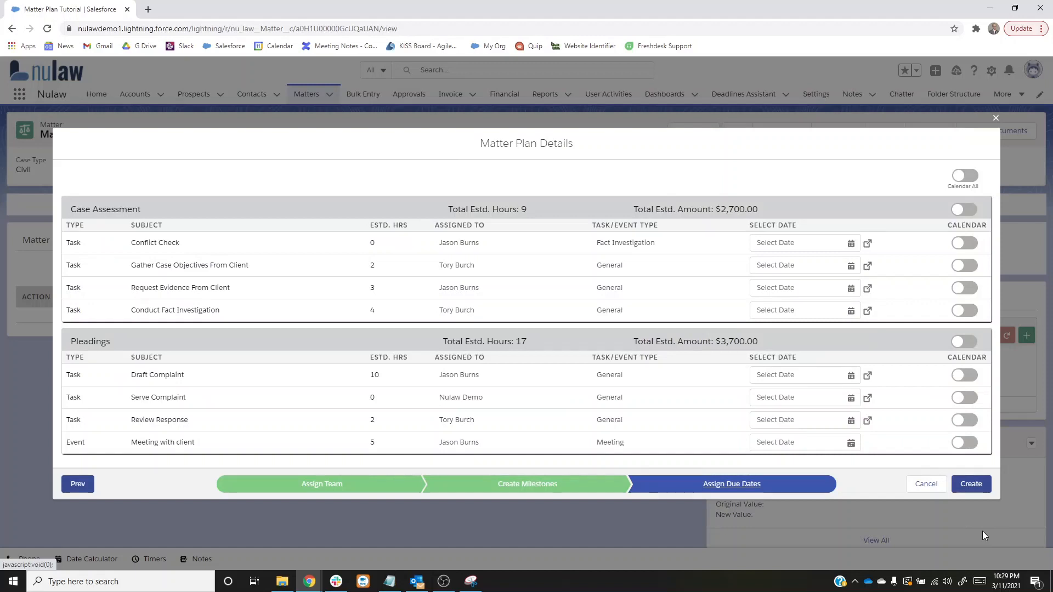
pyautogui.click(850, 244)
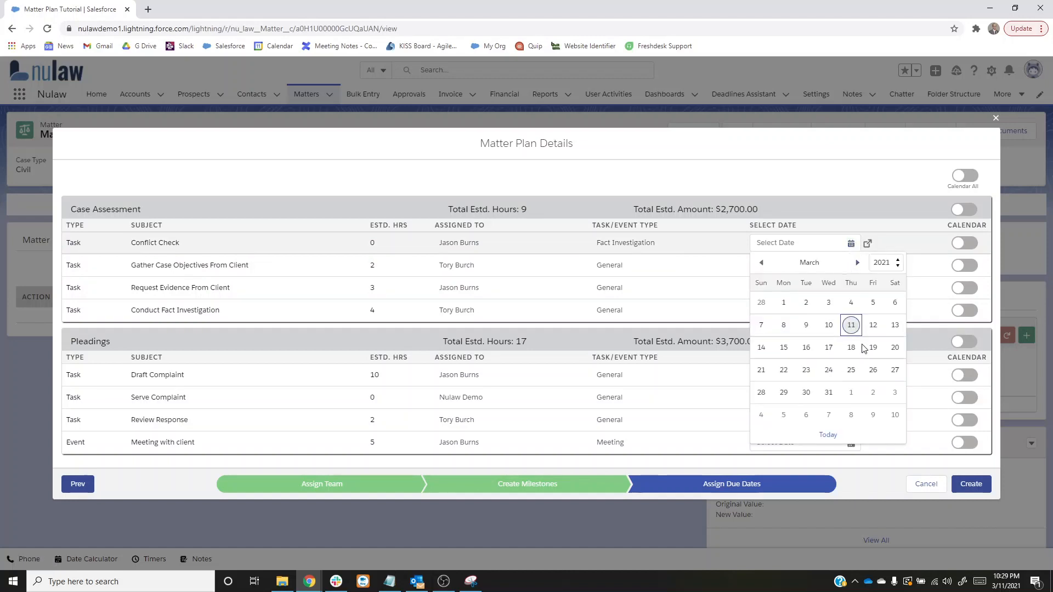
pyautogui.click(873, 326)
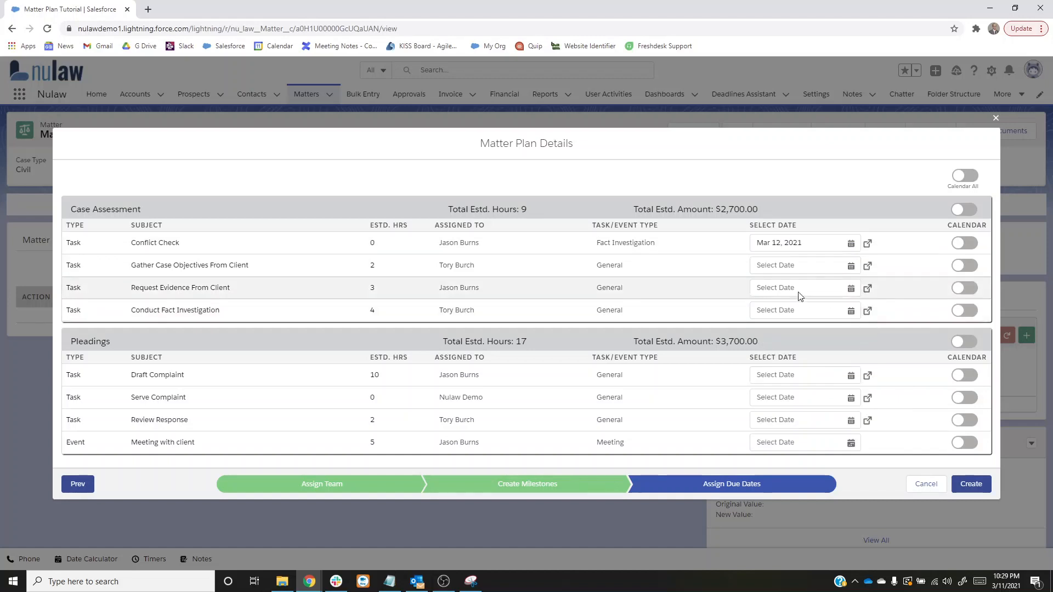
# - Base the Gather Case Objectives From Client due date on the specific date Mar 19, 2021 plus 3 days and apply it
pyautogui.click(867, 267)
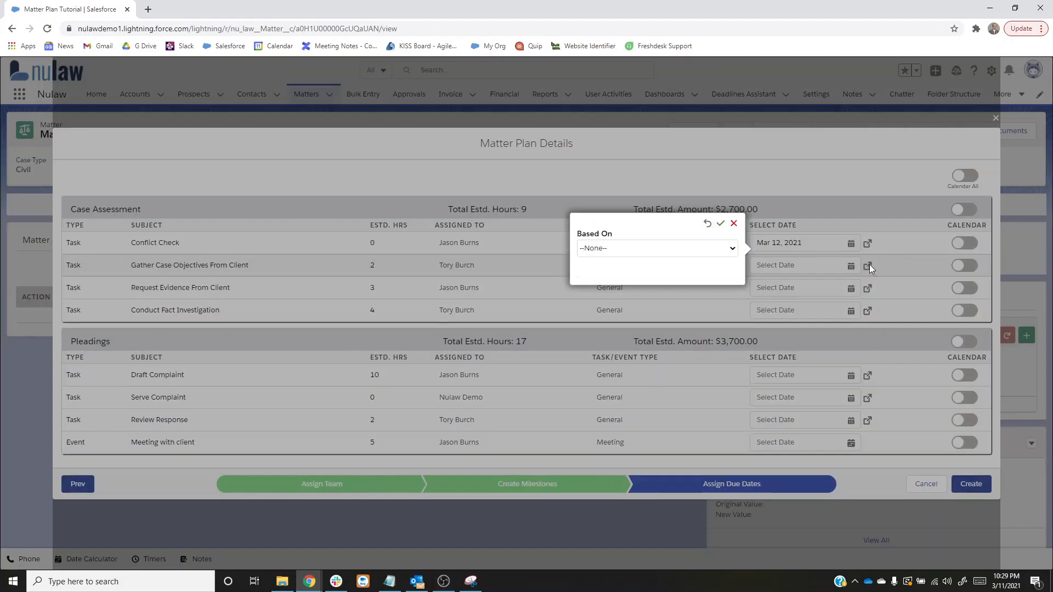
pyautogui.click(616, 248)
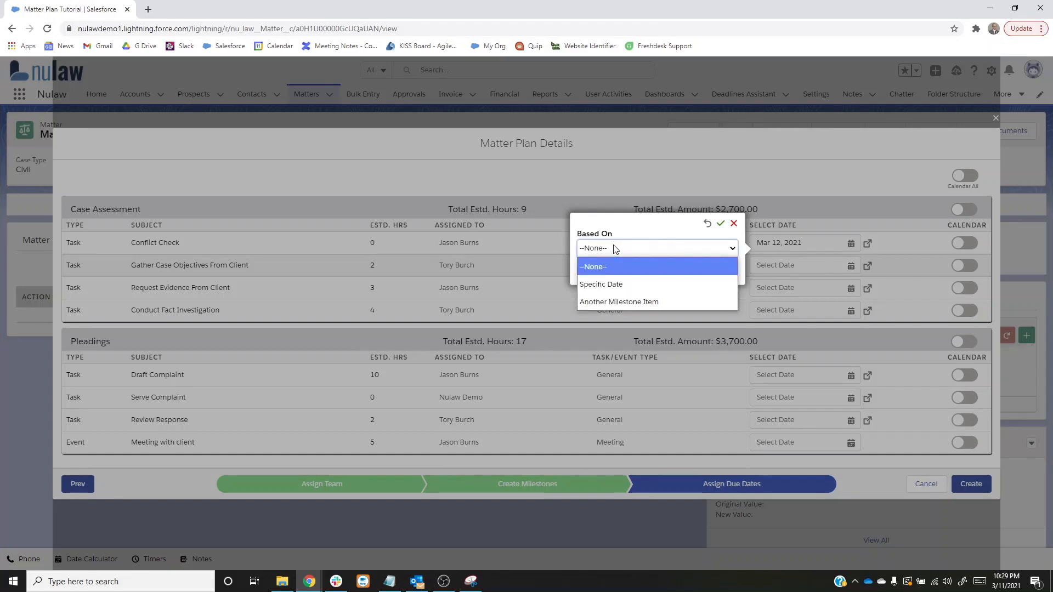
pyautogui.click(610, 288)
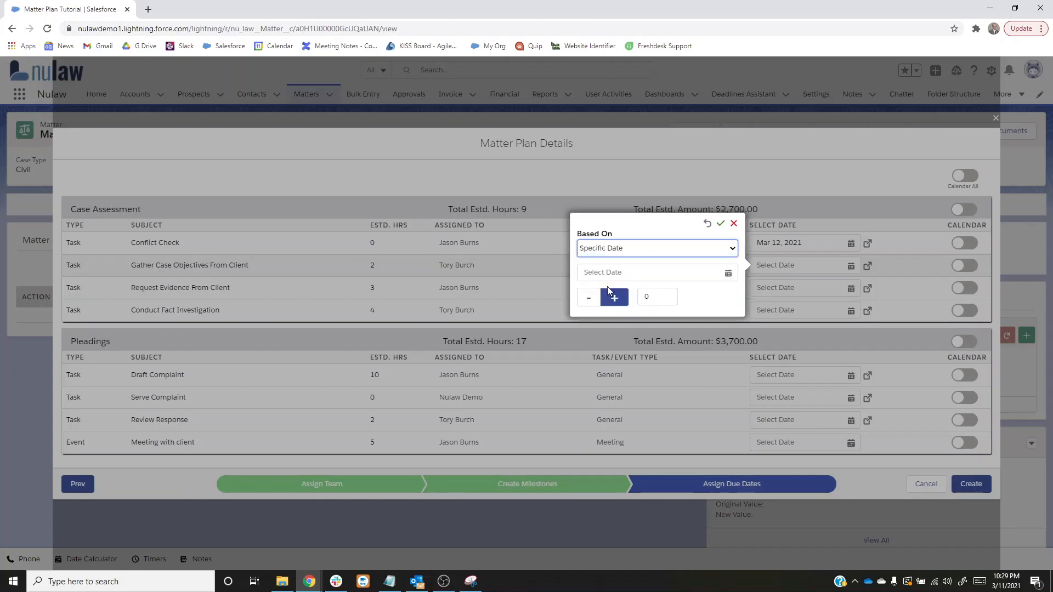
pyautogui.click(727, 274)
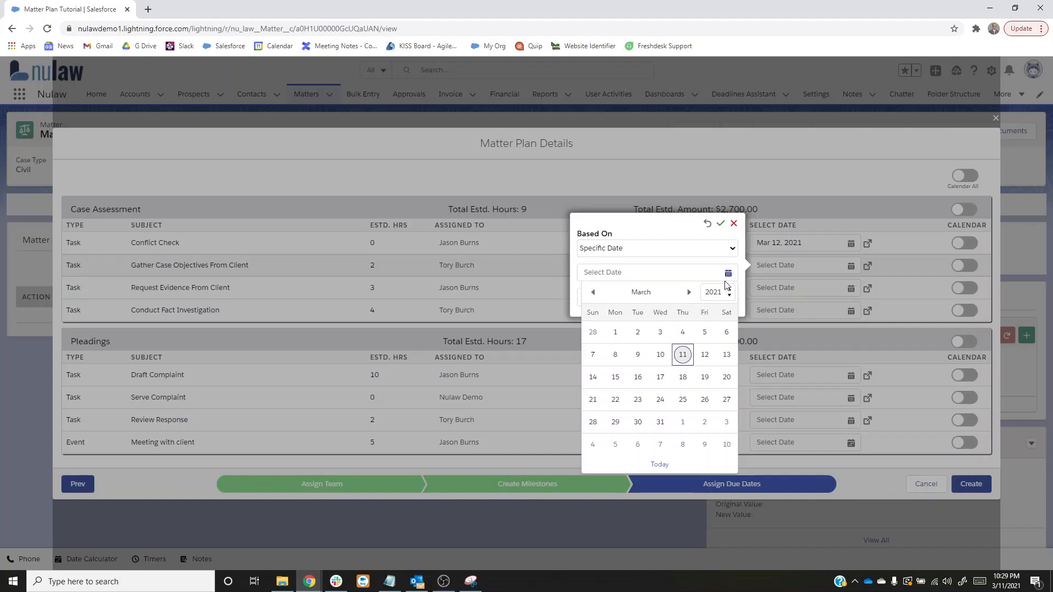
pyautogui.click(704, 377)
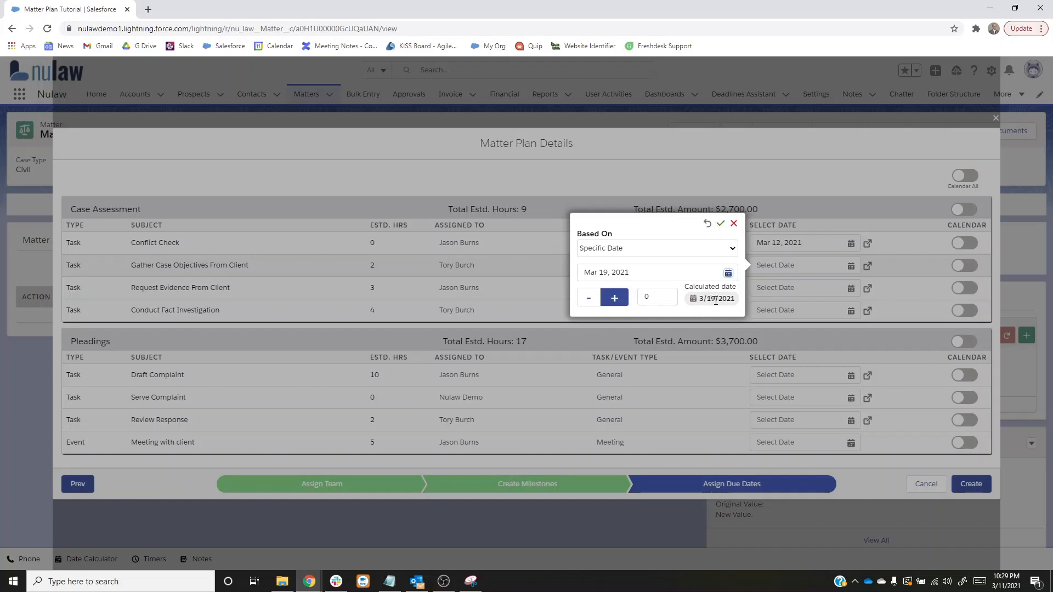
pyautogui.click(653, 299)
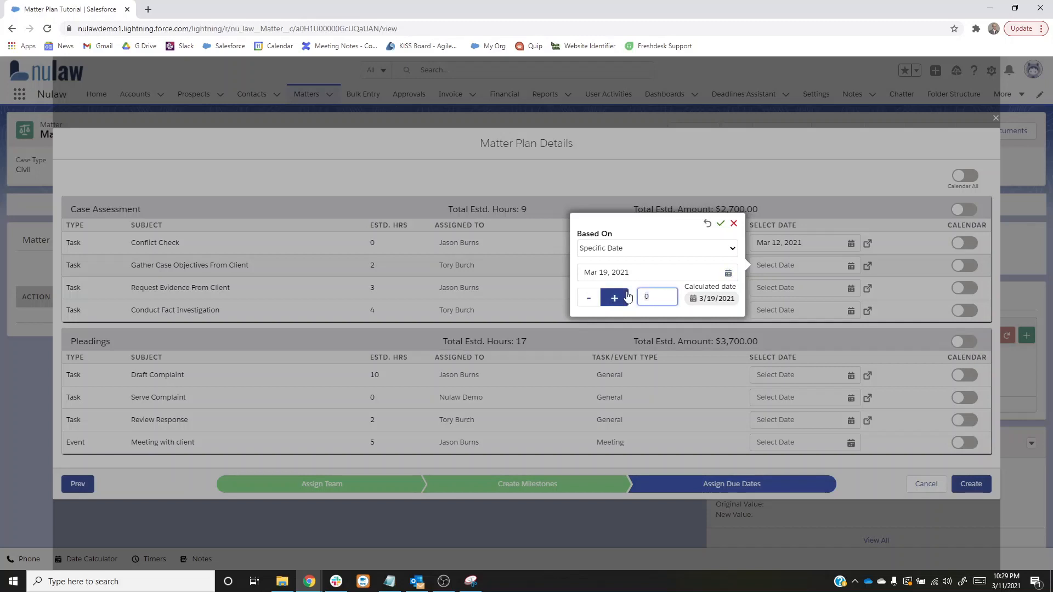
pyautogui.click(627, 296)
pyautogui.click(628, 297)
pyautogui.click(628, 297)
pyautogui.click(590, 299)
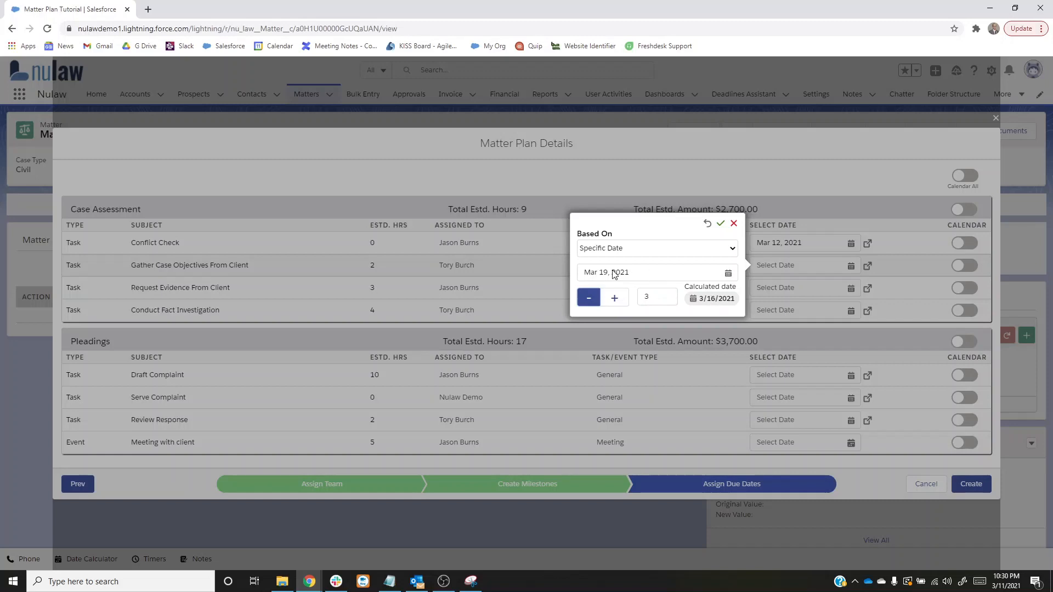
pyautogui.click(614, 298)
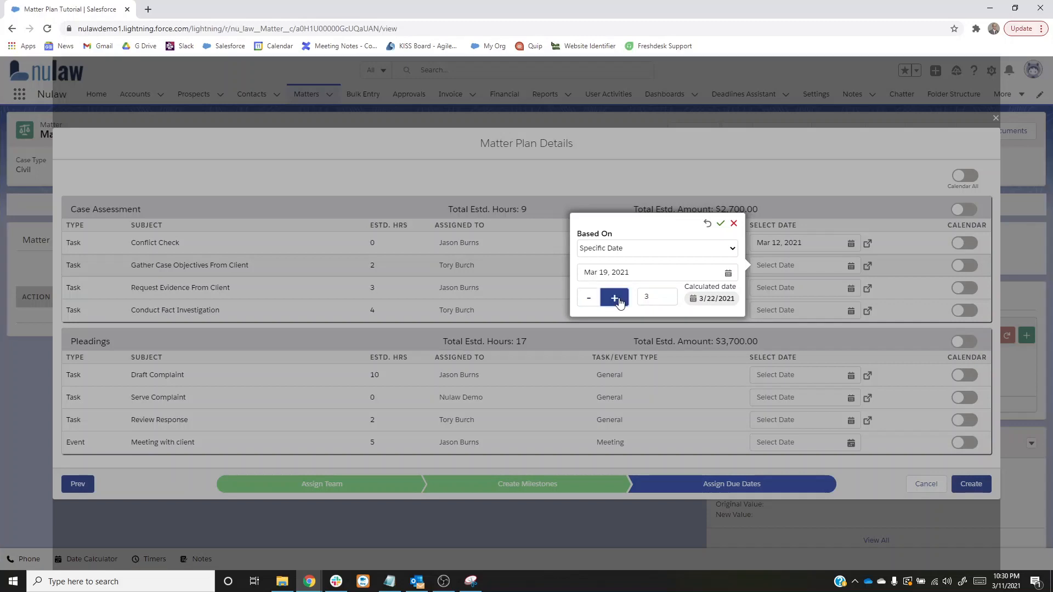
pyautogui.click(721, 225)
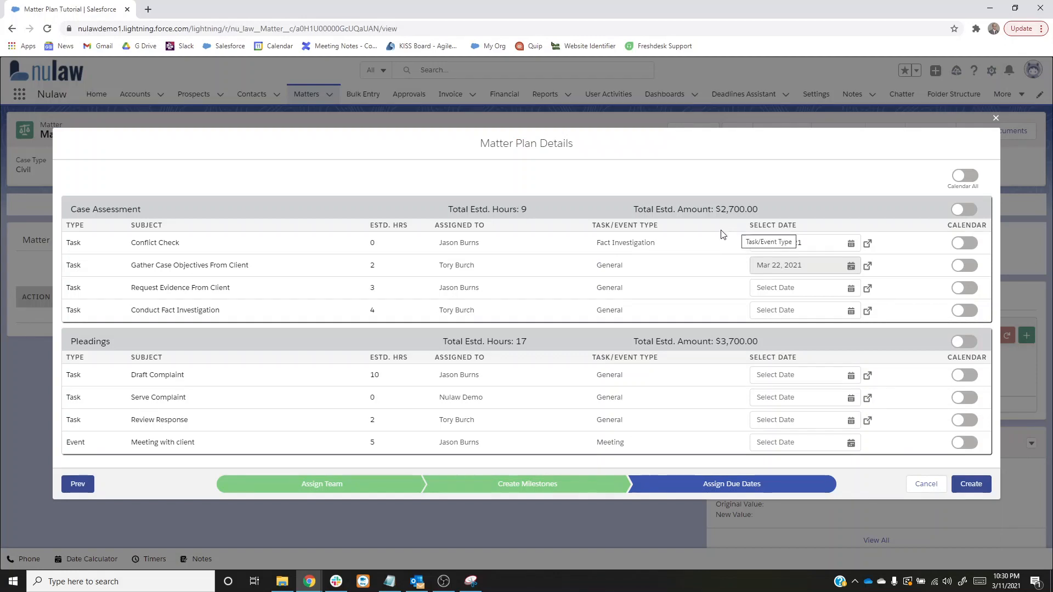
# - Base the Request Evidence From Client due date on the Gather Case Objectives From Client milestone item plus 5 days and apply it
pyautogui.click(866, 289)
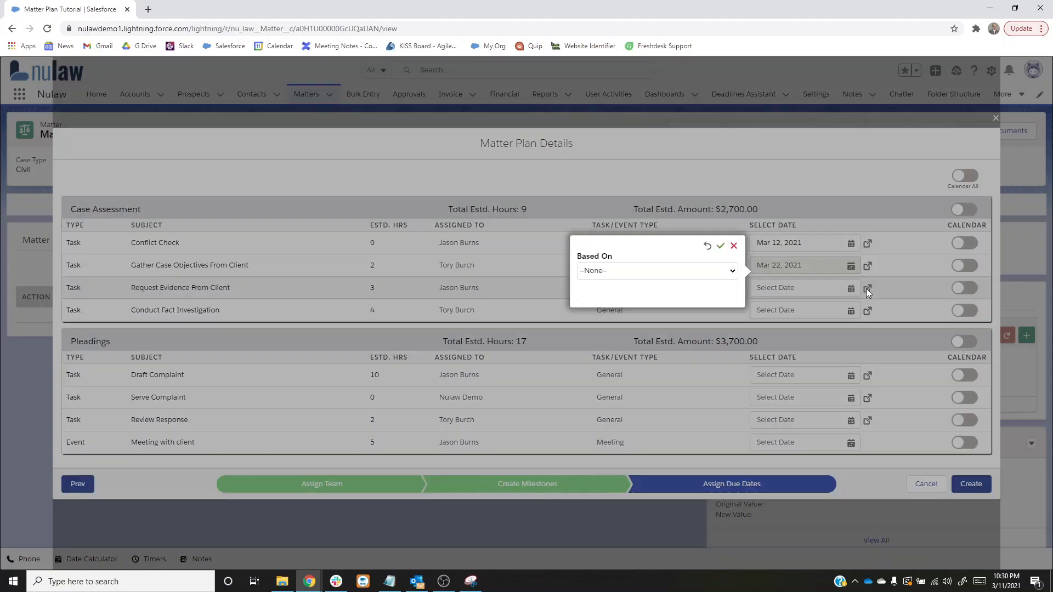
pyautogui.click(690, 270)
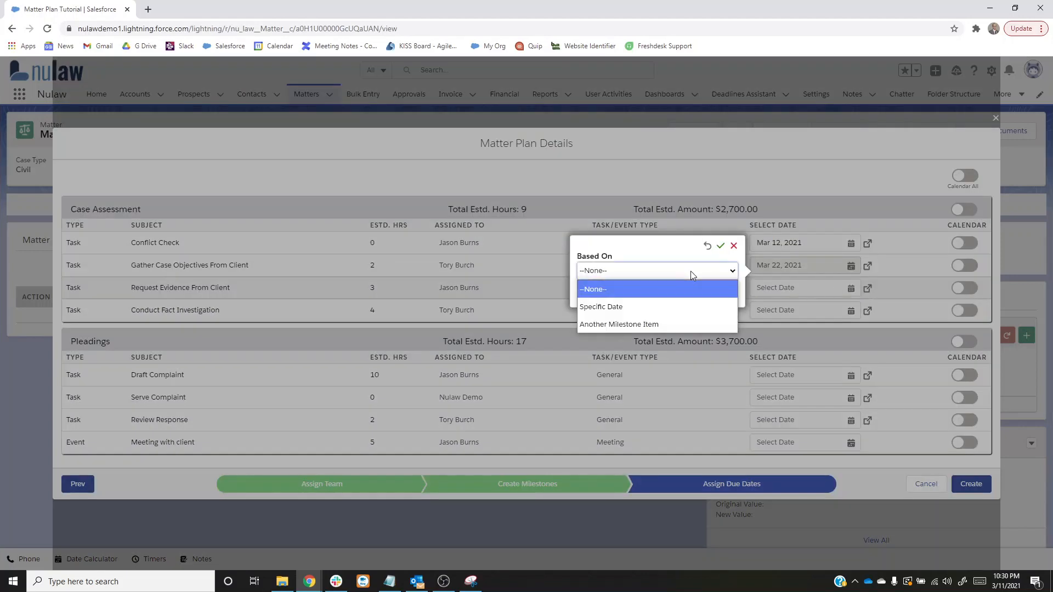
pyautogui.click(635, 325)
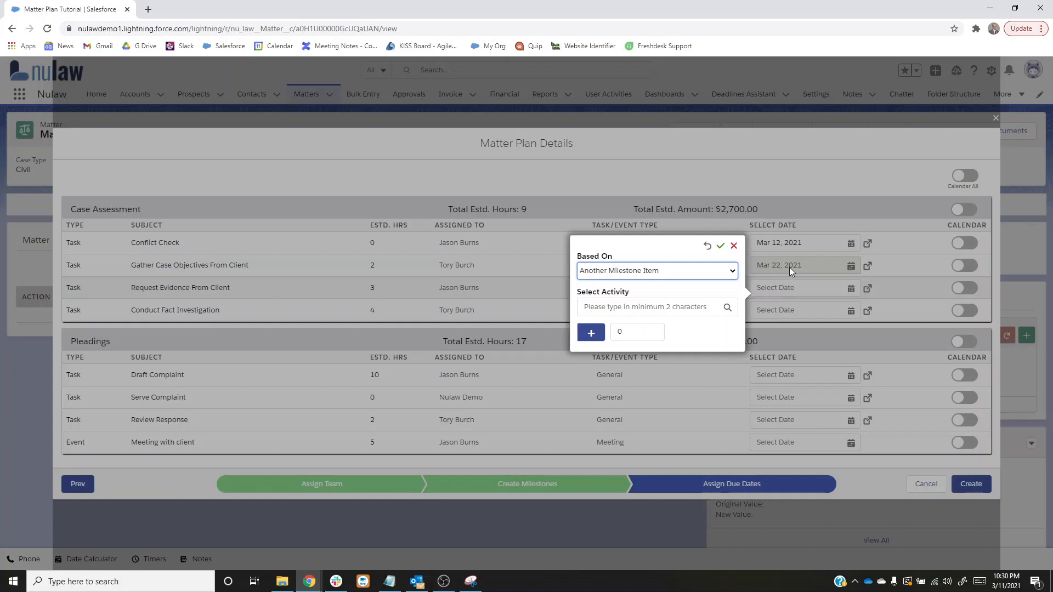
pyautogui.click(658, 305)
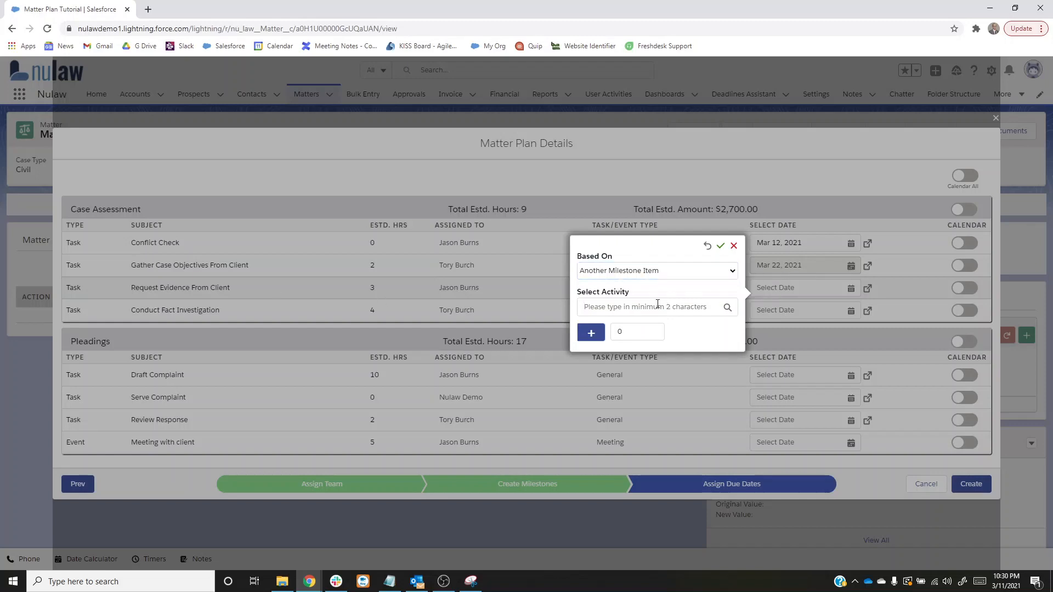
pyautogui.write('draft')
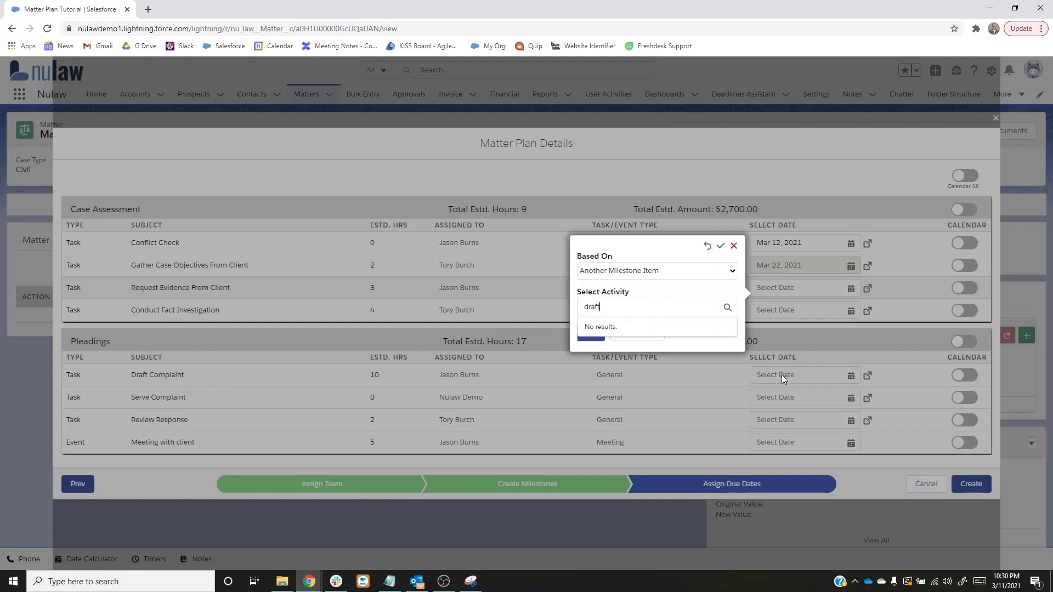
pyautogui.moveTo(614, 307); pyautogui.dragTo(575, 309)
pyautogui.write('gather')
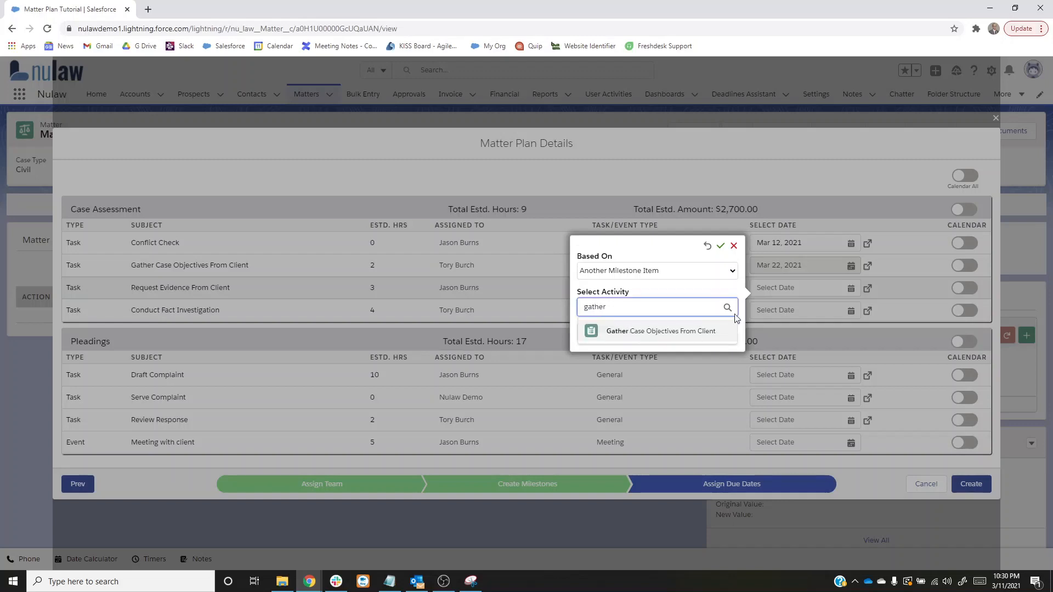
pyautogui.click(652, 335)
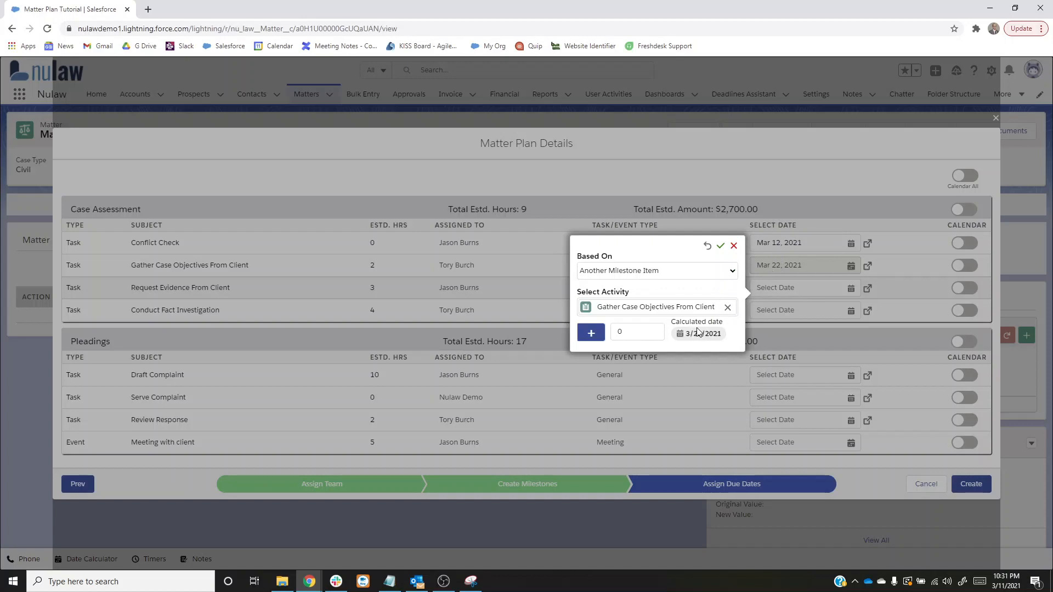
pyautogui.click(634, 334)
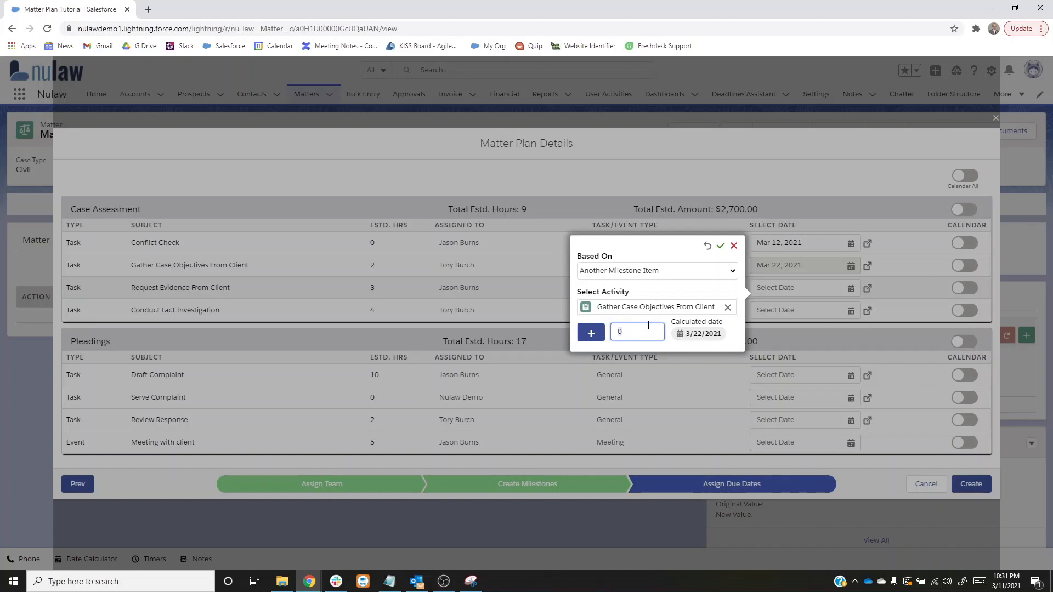
pyautogui.press('BackSpace')
pyautogui.write('5')
pyautogui.click(720, 246)
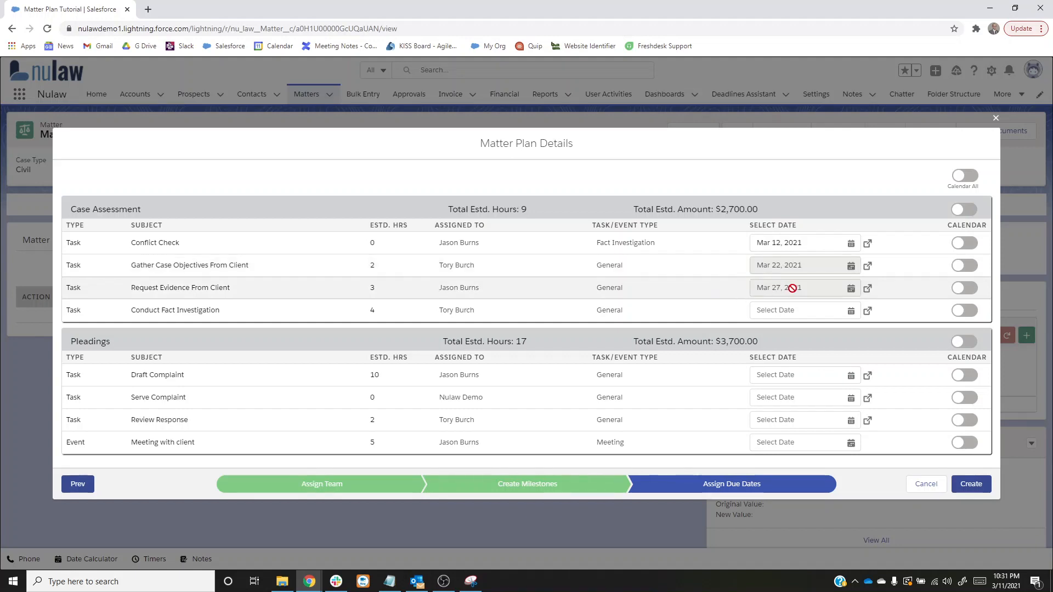
# - Base the Conduct Fact Investigation due date on the Request Evidence From Client milestone item plus 3 days and apply it
pyautogui.click(851, 312)
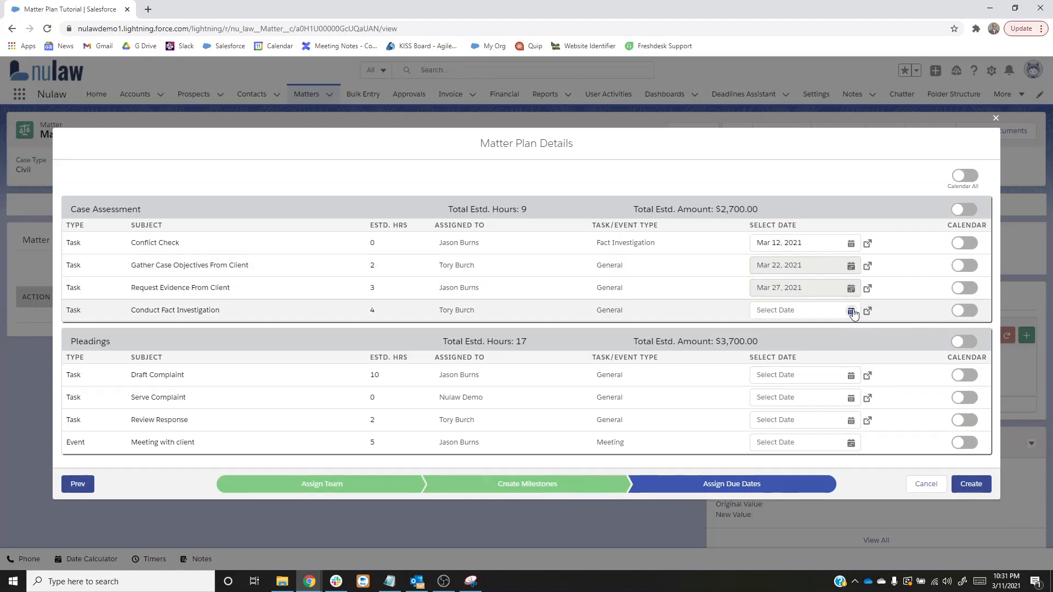
pyautogui.click(867, 310)
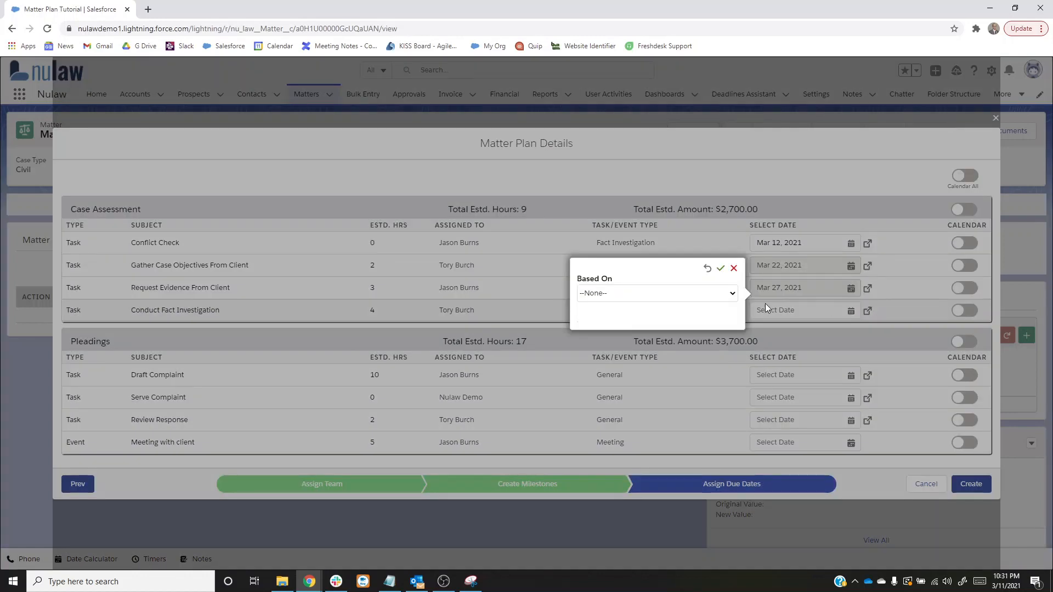
pyautogui.click(643, 343)
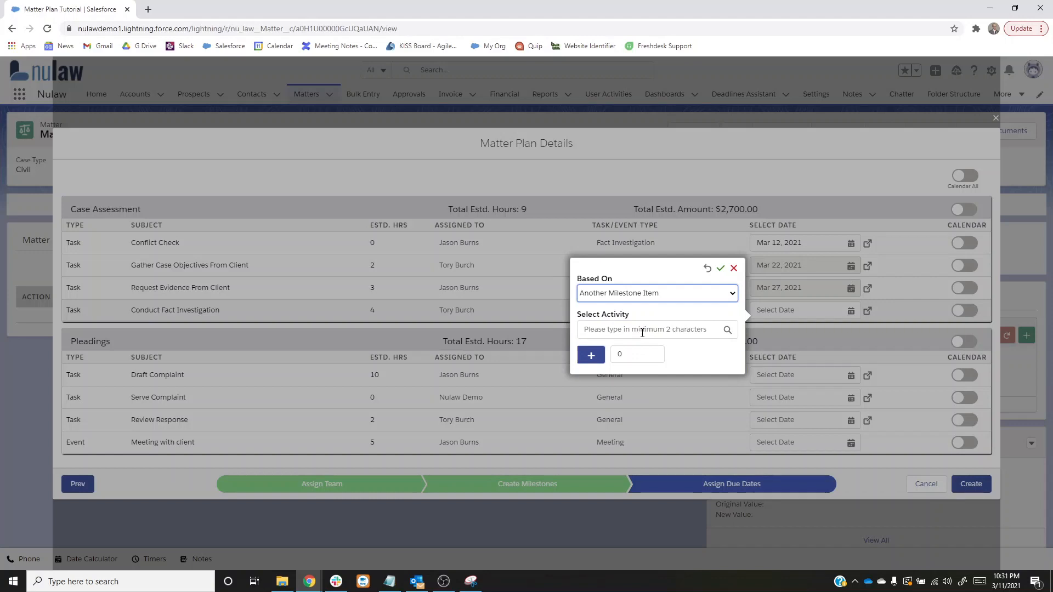
pyautogui.click(642, 333)
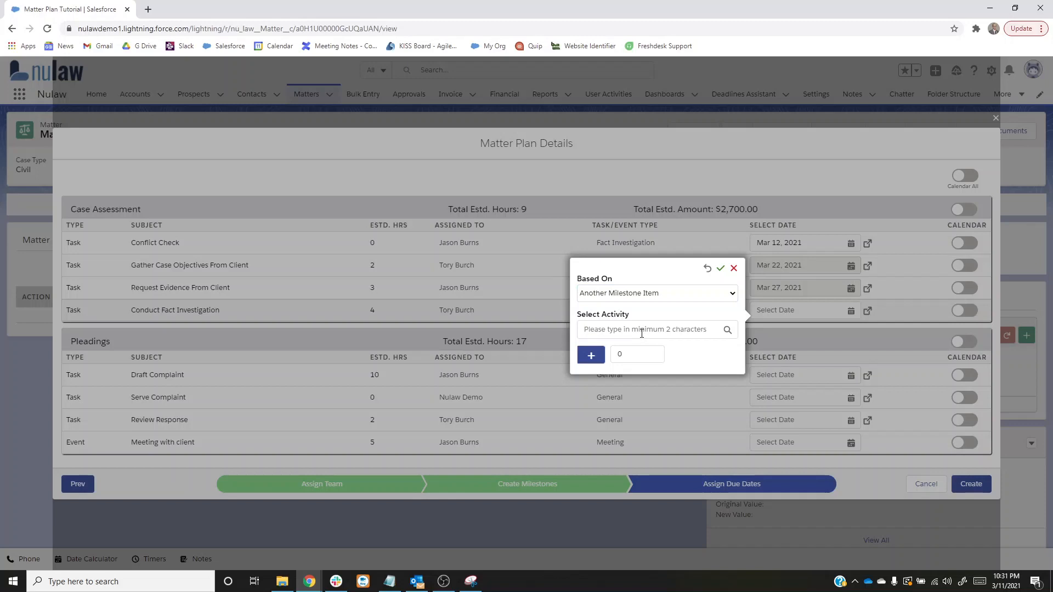
pyautogui.write('reque')
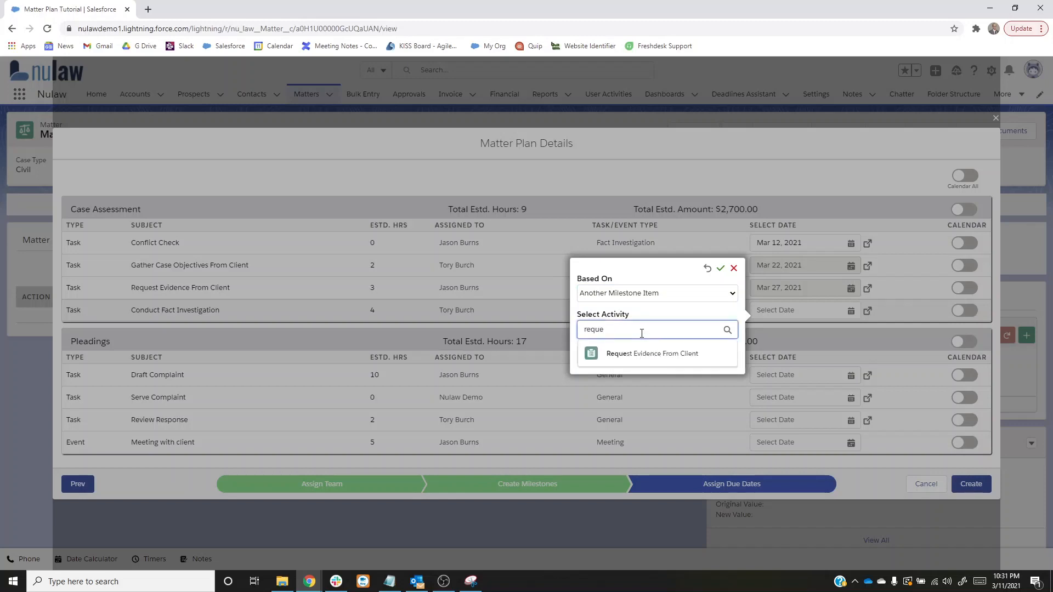
pyautogui.click(637, 355)
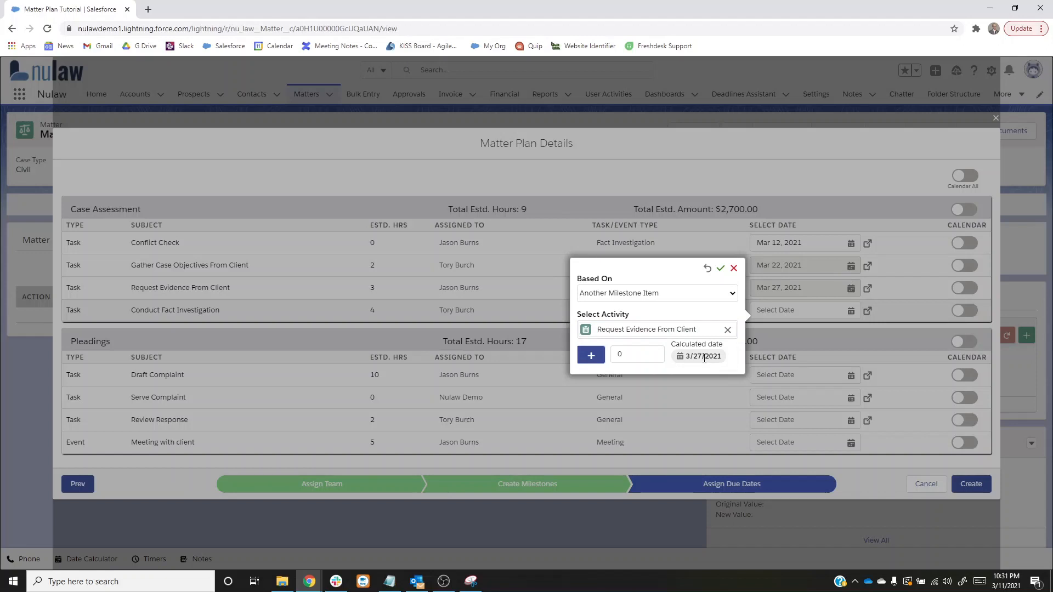
pyautogui.click(629, 354)
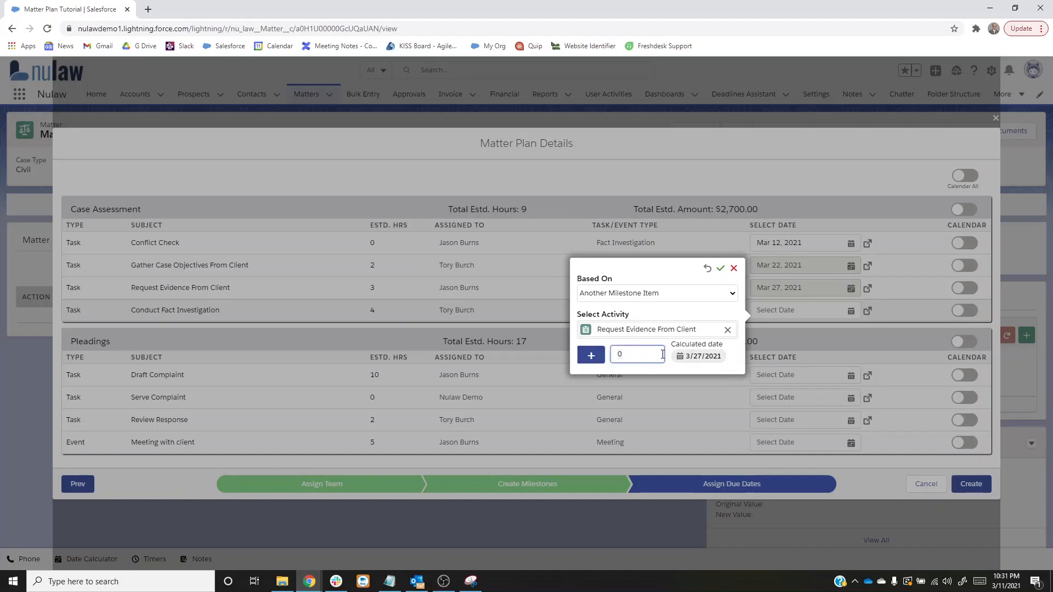
pyautogui.write('3')
pyautogui.click(721, 270)
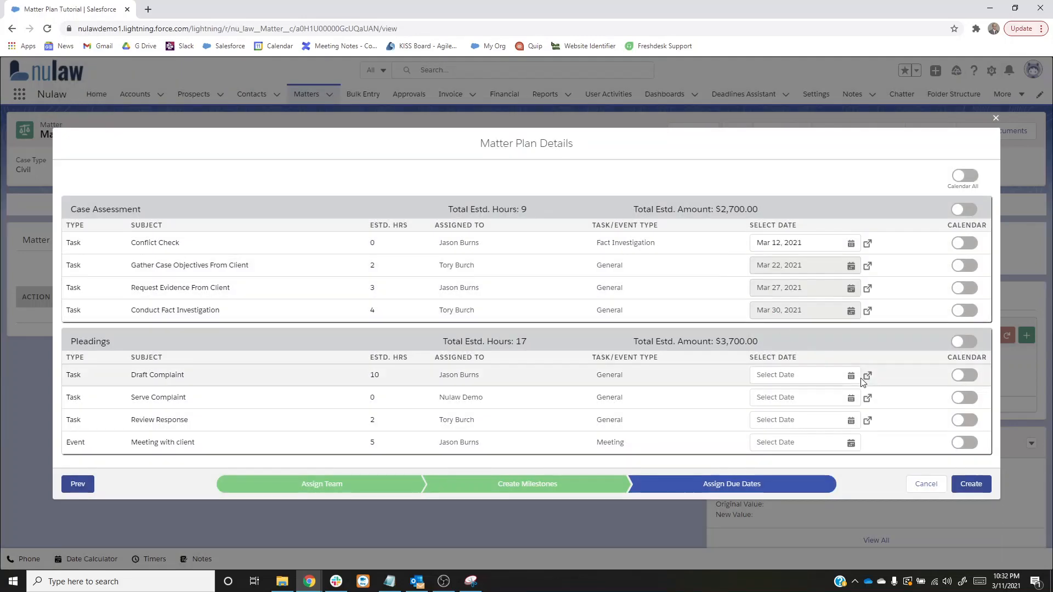
# - Base the Draft Complaint due date in Pleadings on the Conduct Fact Investigation milestone item plus 6 days and apply it
pyautogui.click(867, 378)
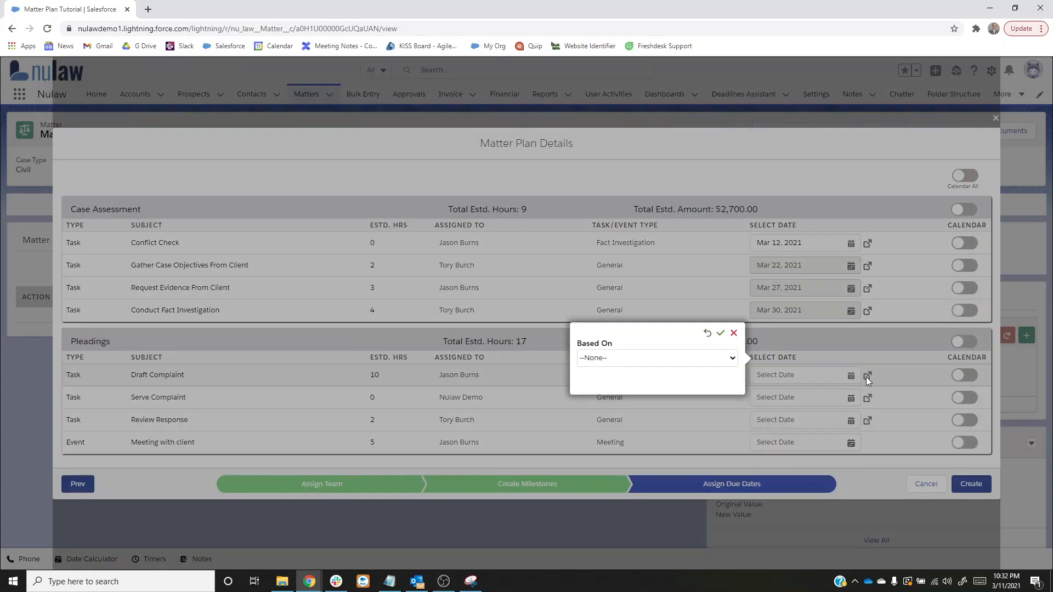
pyautogui.click(680, 357)
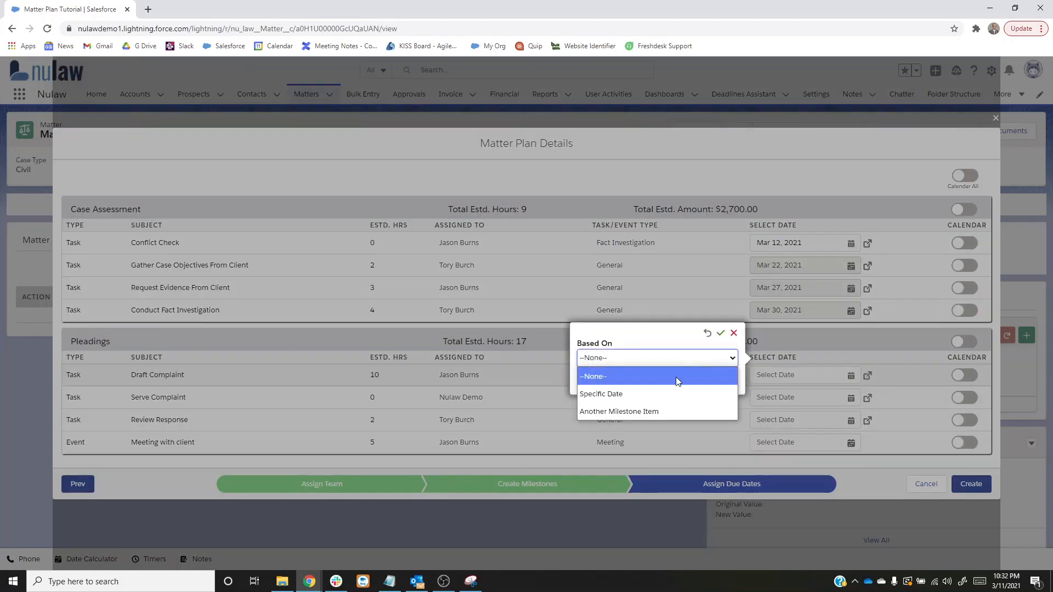
pyautogui.click(640, 409)
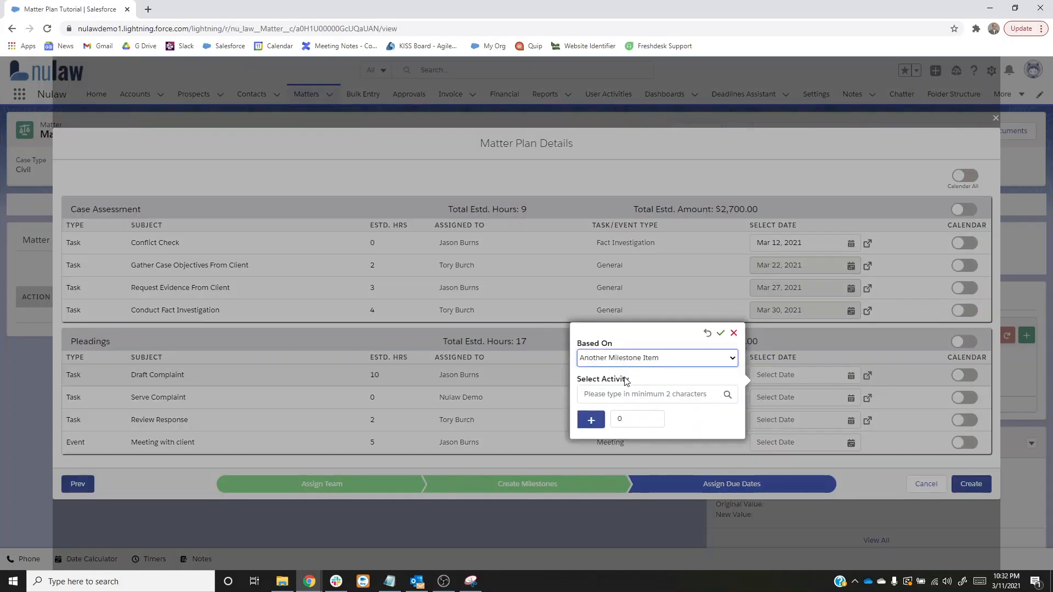
pyautogui.click(620, 393)
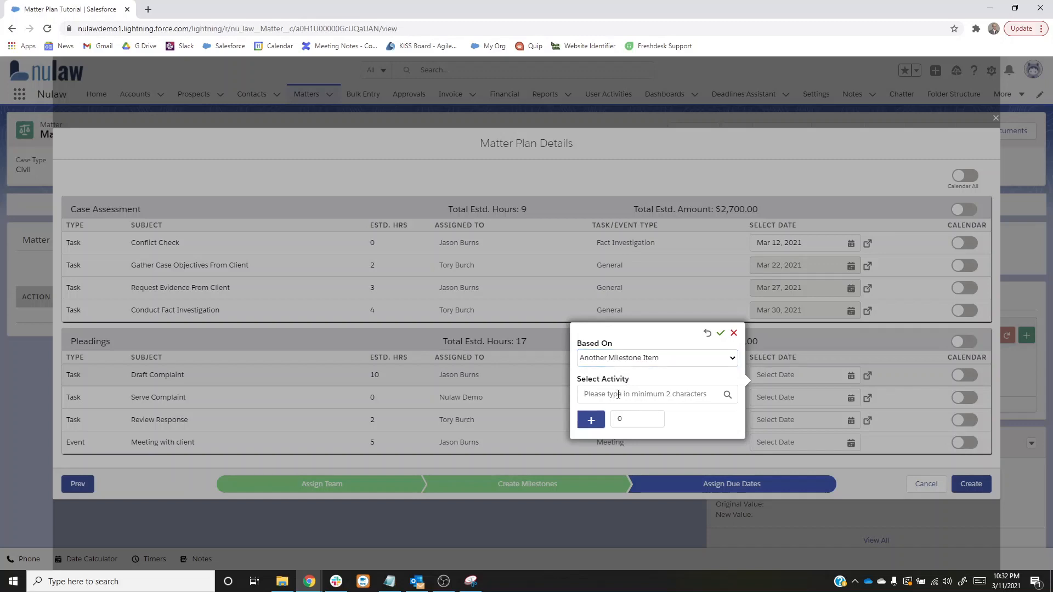
pyautogui.write('conduc')
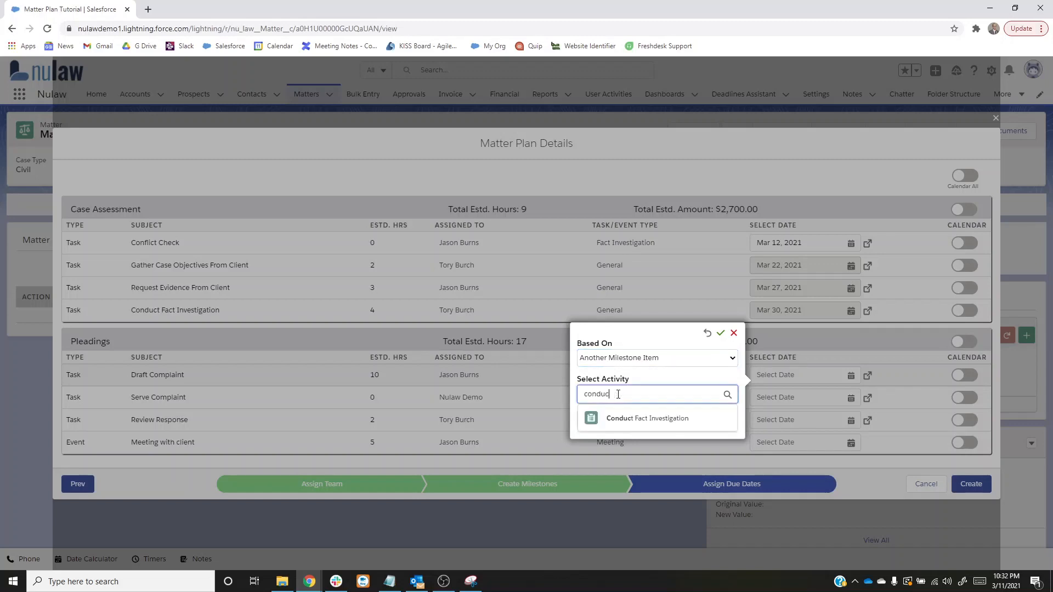
pyautogui.click(616, 418)
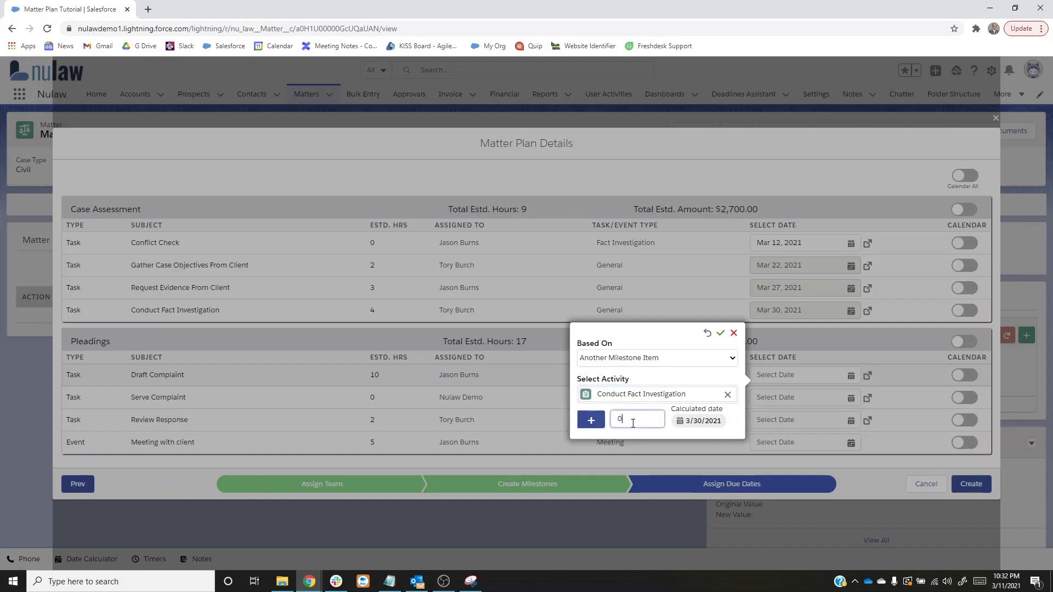
pyautogui.press('BackSpace')
pyautogui.write('6')
pyautogui.click(720, 334)
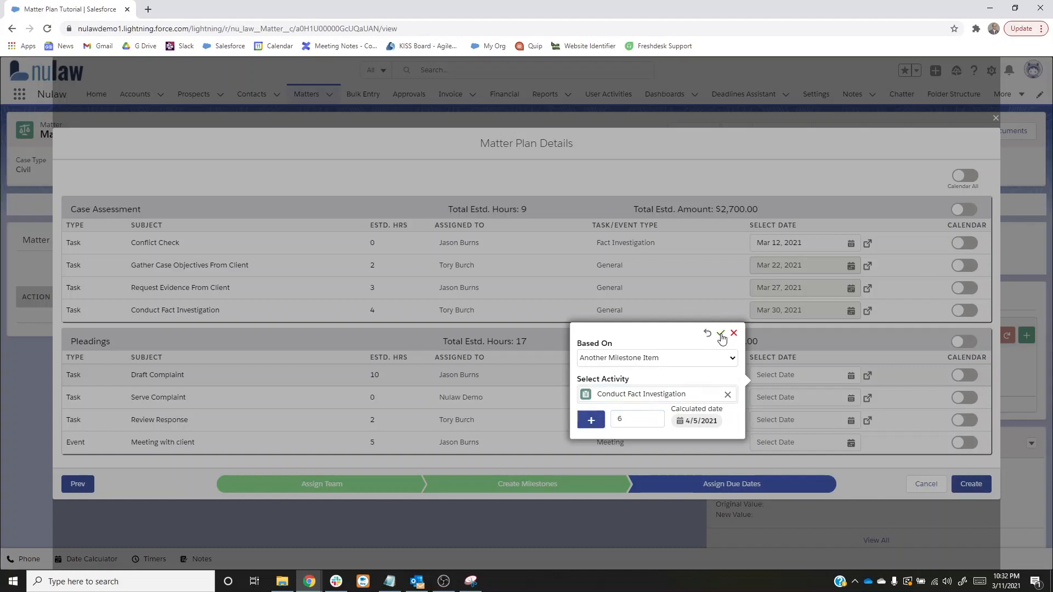
# - Turn on the Calendar option for all four Case Assessment tasks, from Conflict Check through Conduct Fact Investigation
pyautogui.click(964, 242)
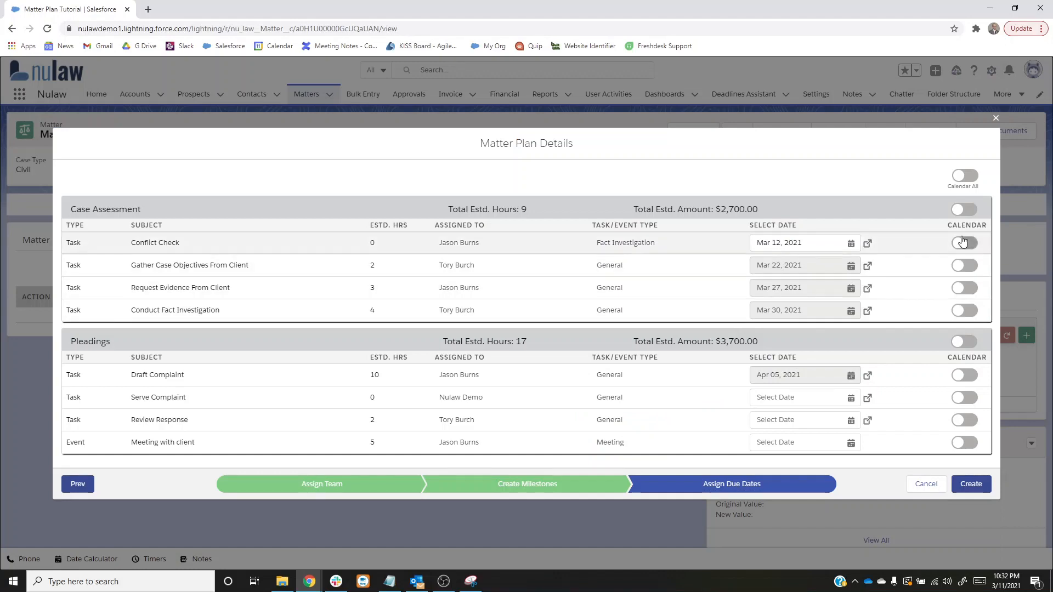
pyautogui.click(964, 266)
pyautogui.click(964, 288)
pyautogui.click(964, 310)
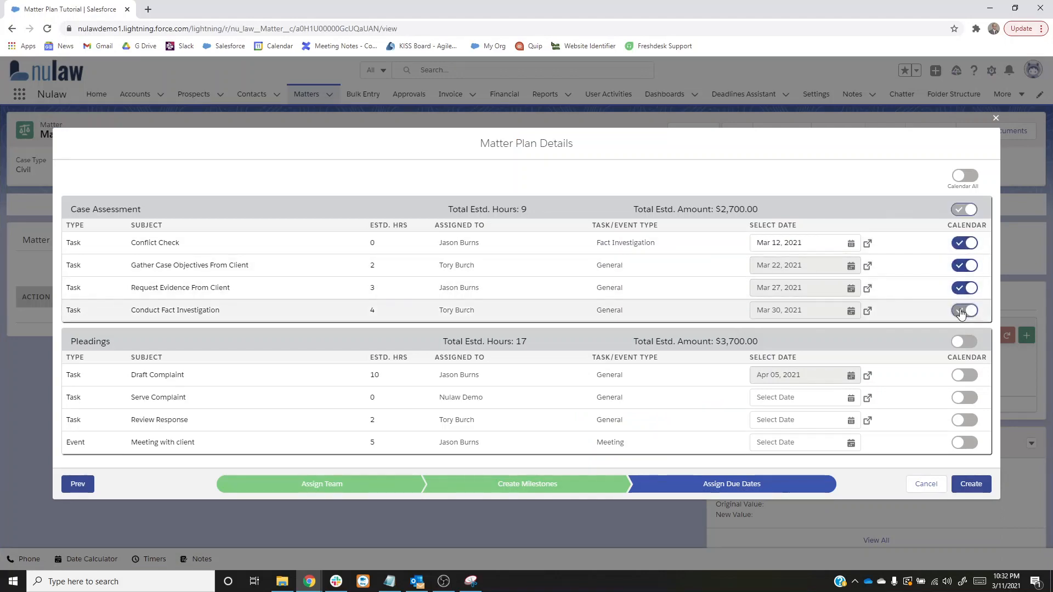
# - Turn on the Calendar option for the Draft Complaint task in Pleadings and create the matter plan
pyautogui.click(963, 375)
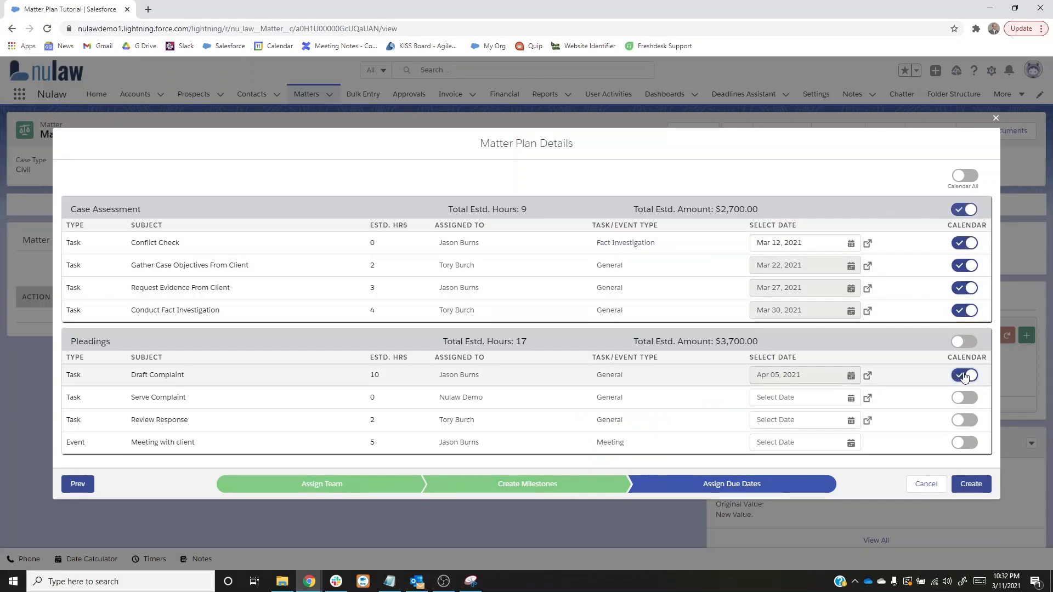
pyautogui.click(968, 486)
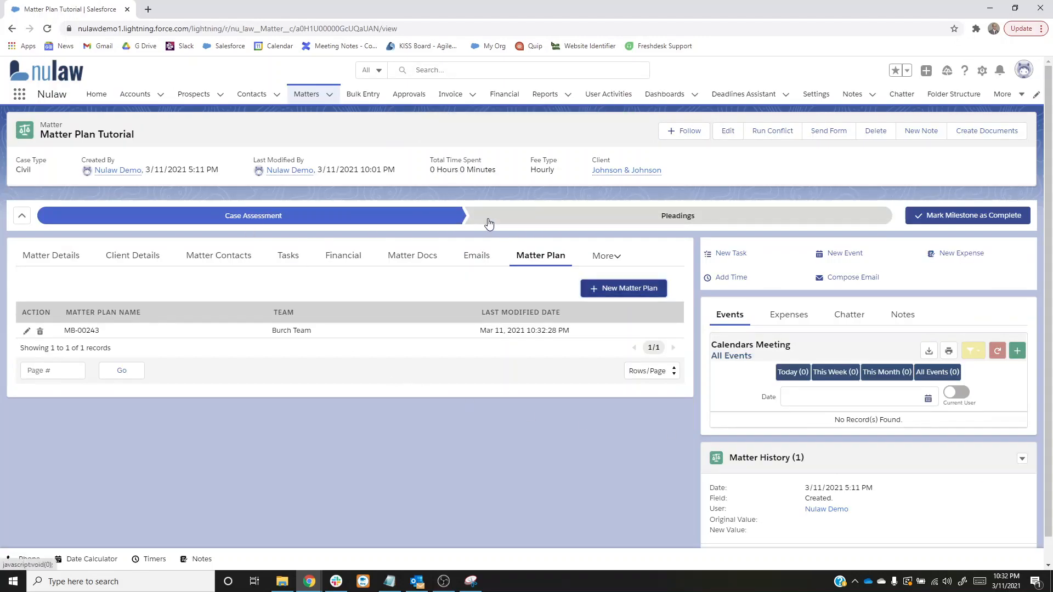
# - Expand the matter's milestone details and review the items, assignees and due dates under Case Assessment and Pleadings
pyautogui.click(23, 217)
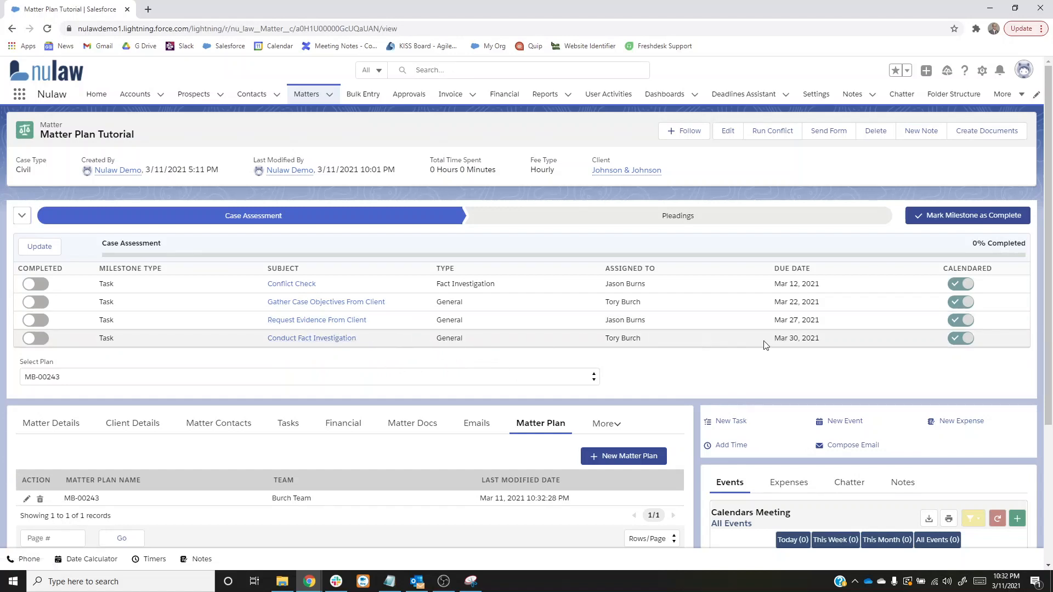
pyautogui.click(665, 216)
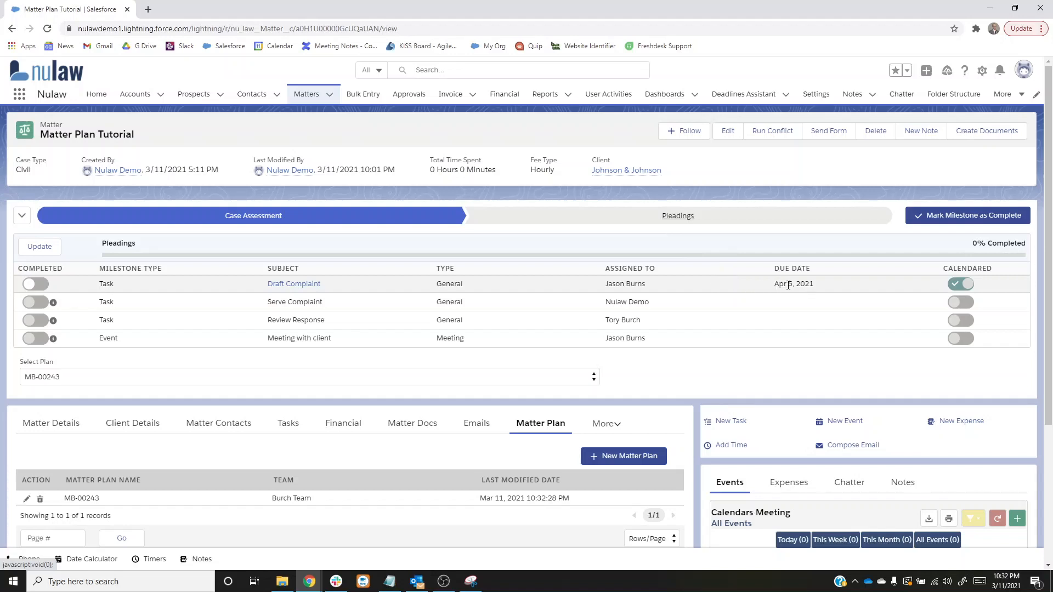
pyautogui.click(233, 222)
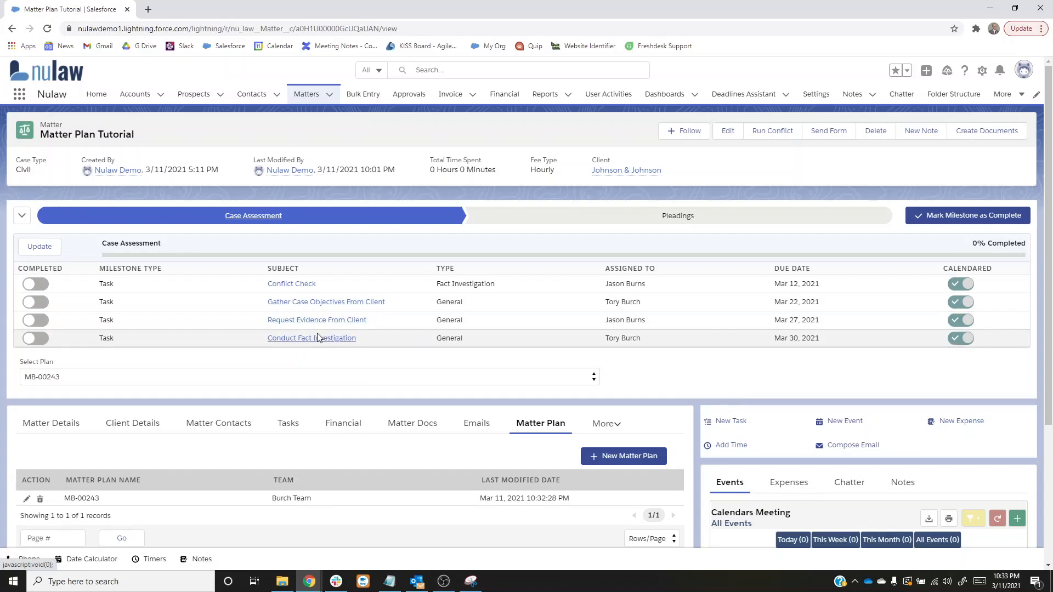
pyautogui.click(546, 220)
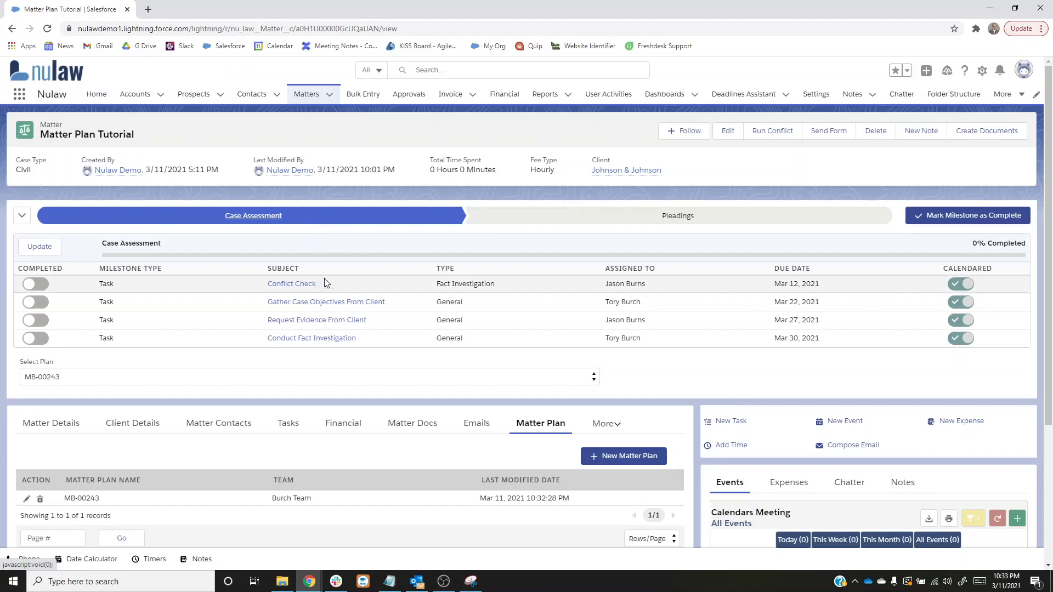
# - Change the Request Evidence From Client task's due date to 3/28/2021, accept replacing its date logic with a static date, and save the task
pyautogui.click(312, 323)
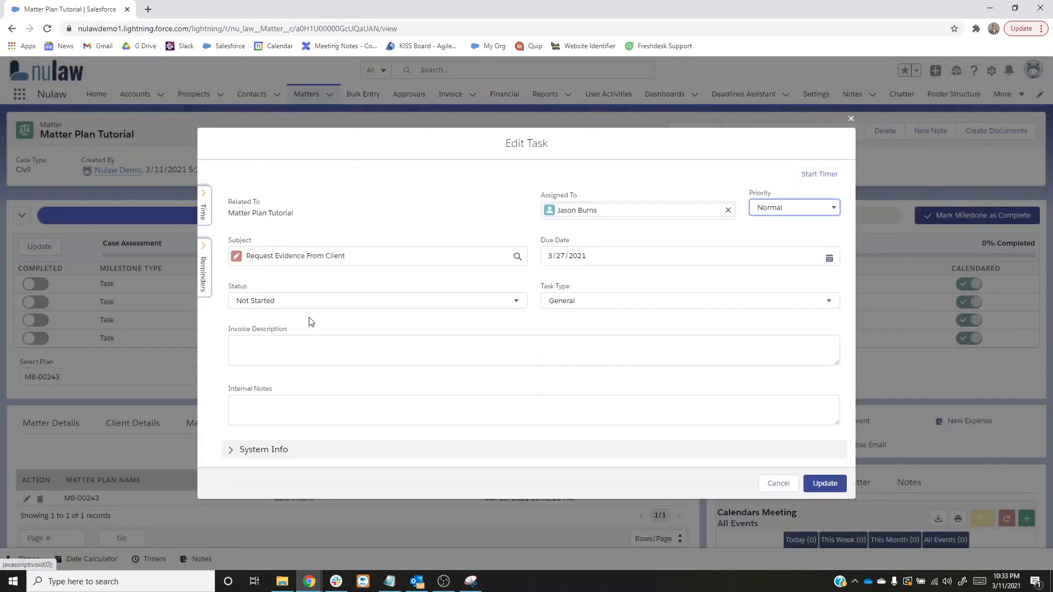
pyautogui.click(826, 257)
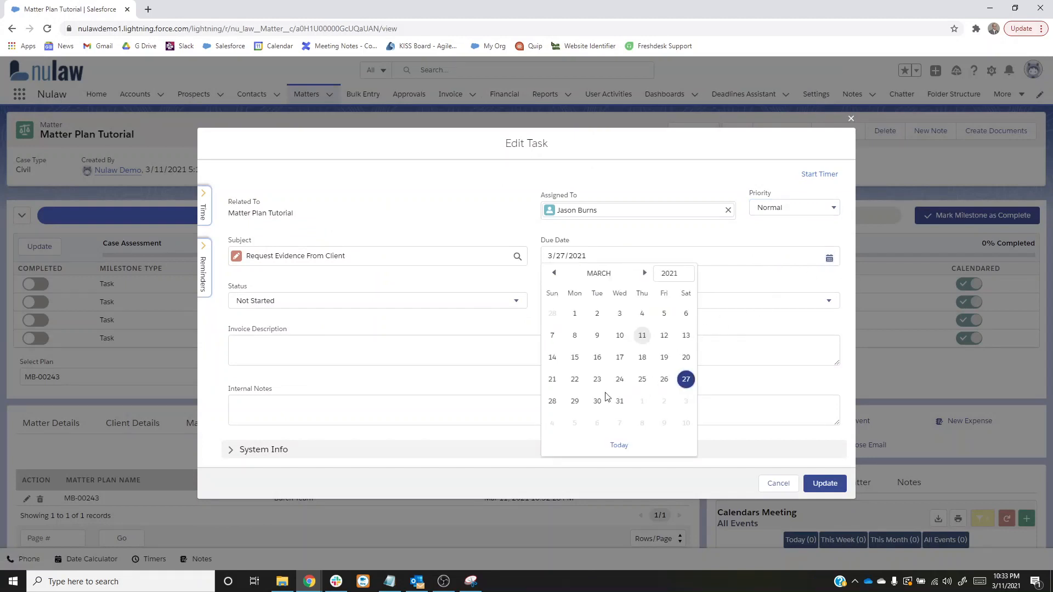
pyautogui.click(551, 401)
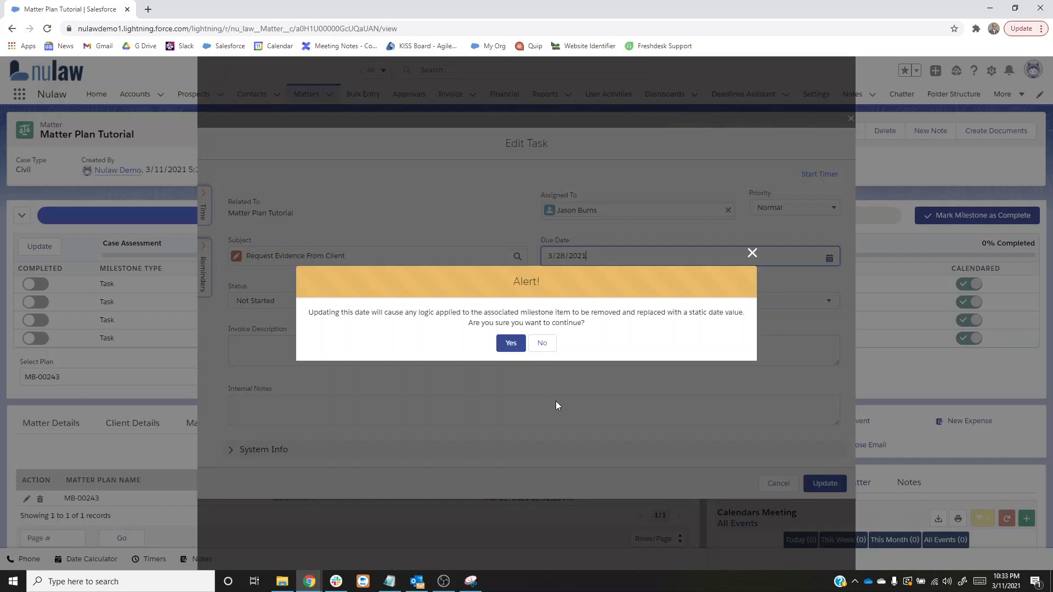
pyautogui.click(512, 348)
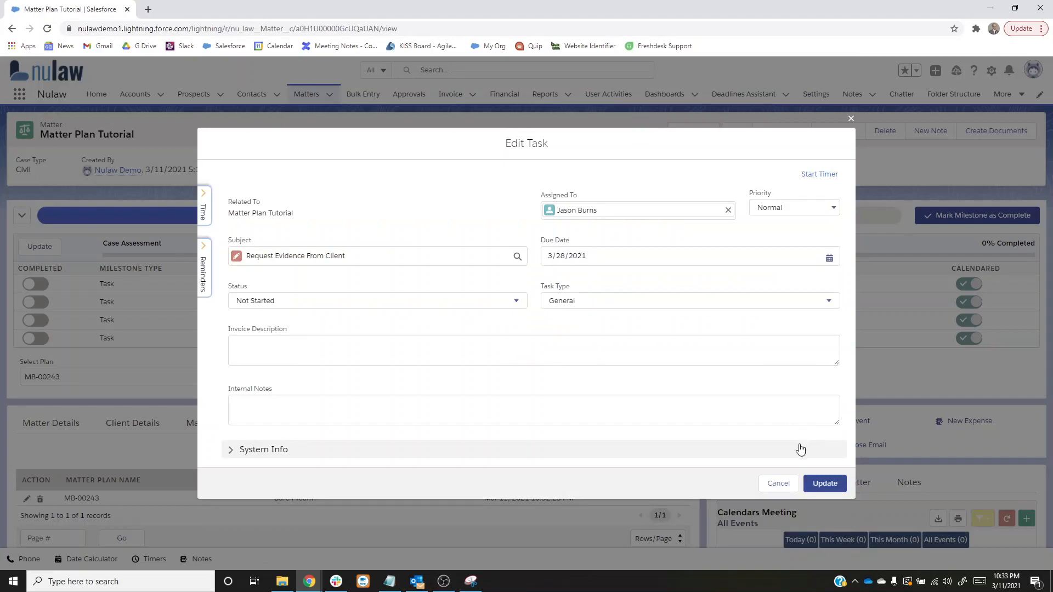
pyautogui.click(824, 484)
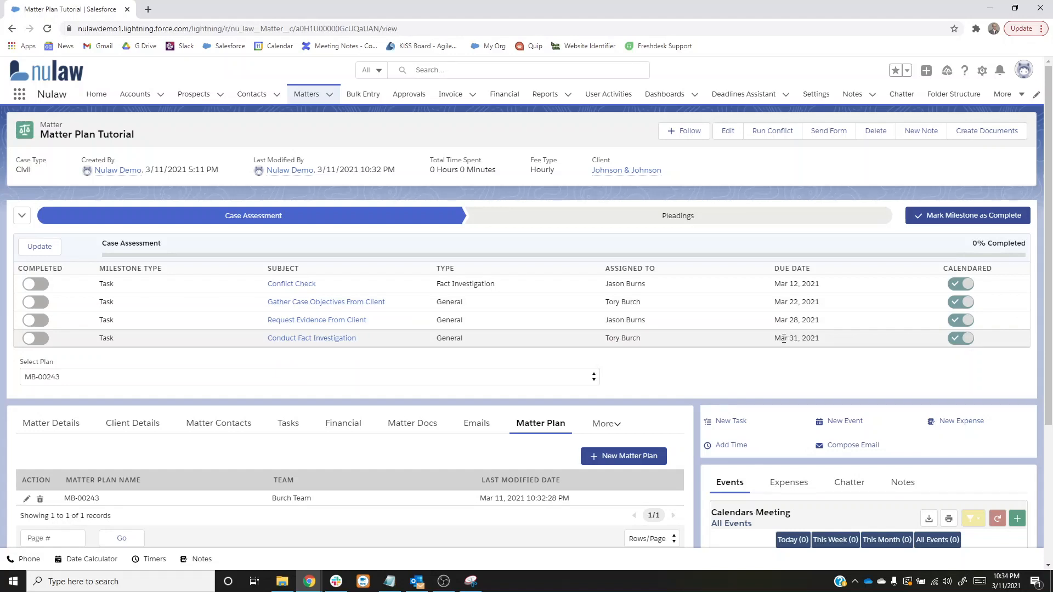
# - Show the Pleadings milestone items to check the Draft Complaint due date
pyautogui.click(670, 219)
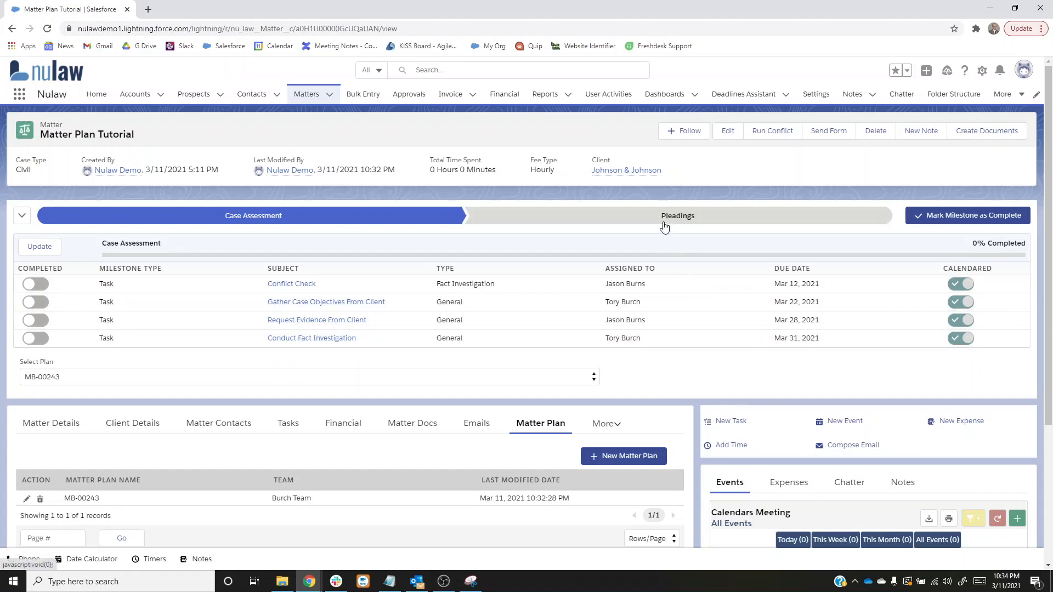